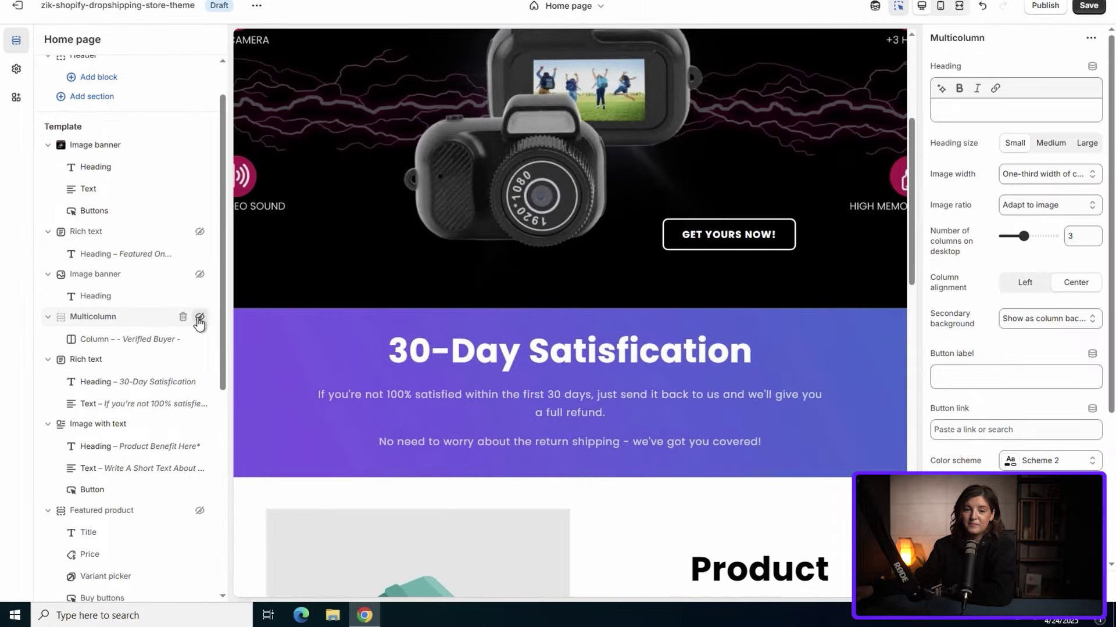
Add a Featured product section directly below the image banner and assign the first Mini Cam Craze product to it.
{"action": "scroll", "coordinate": [321, 380], "scroll_direction": "up", "scroll_amount": 2}
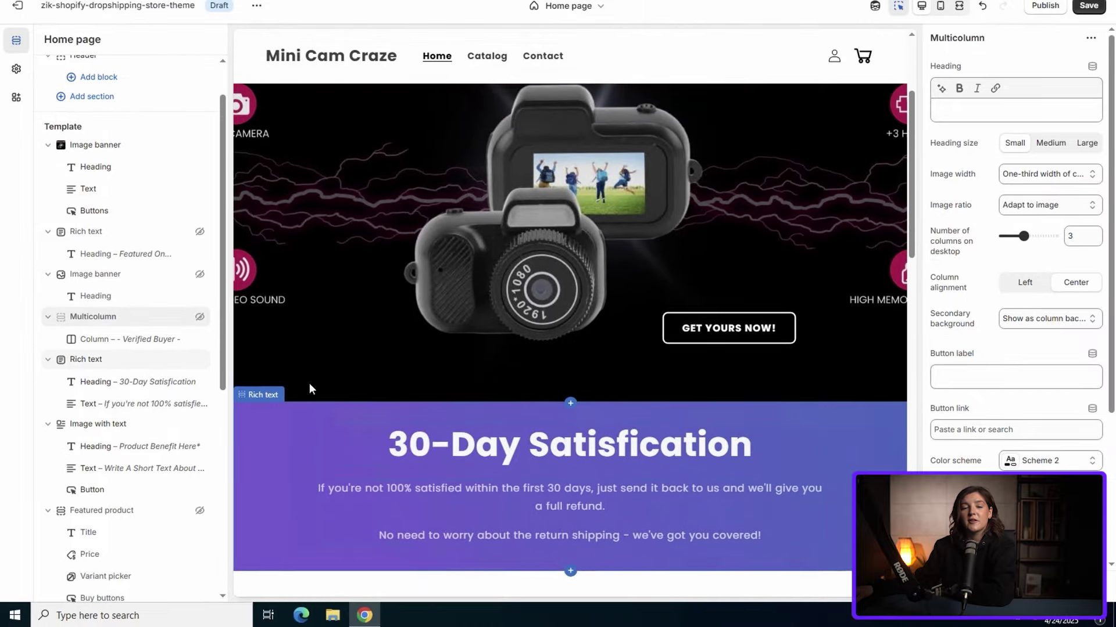
{"action": "scroll", "coordinate": [309, 385], "scroll_direction": "up", "scroll_amount": 2}
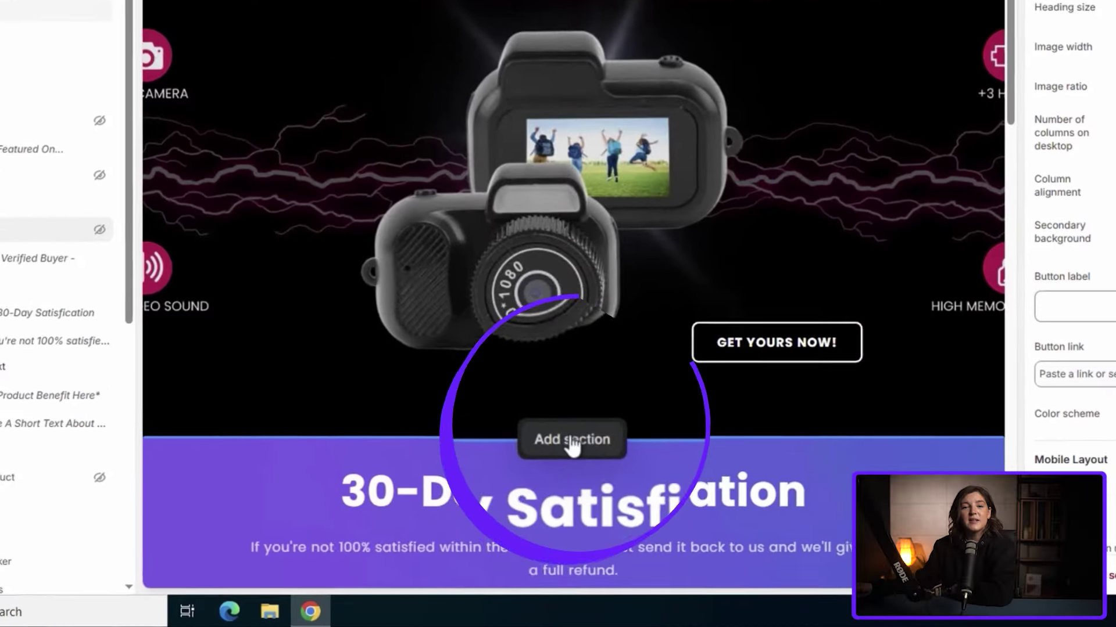
{"action": "left_click", "coordinate": [571, 440]}
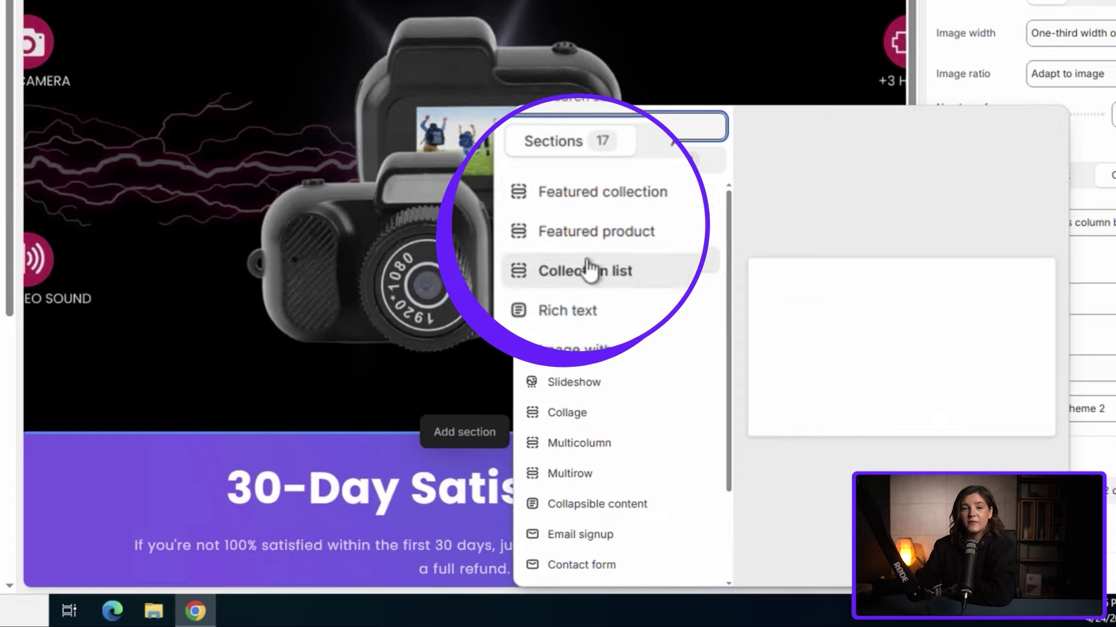
{"action": "left_click", "coordinate": [604, 239]}
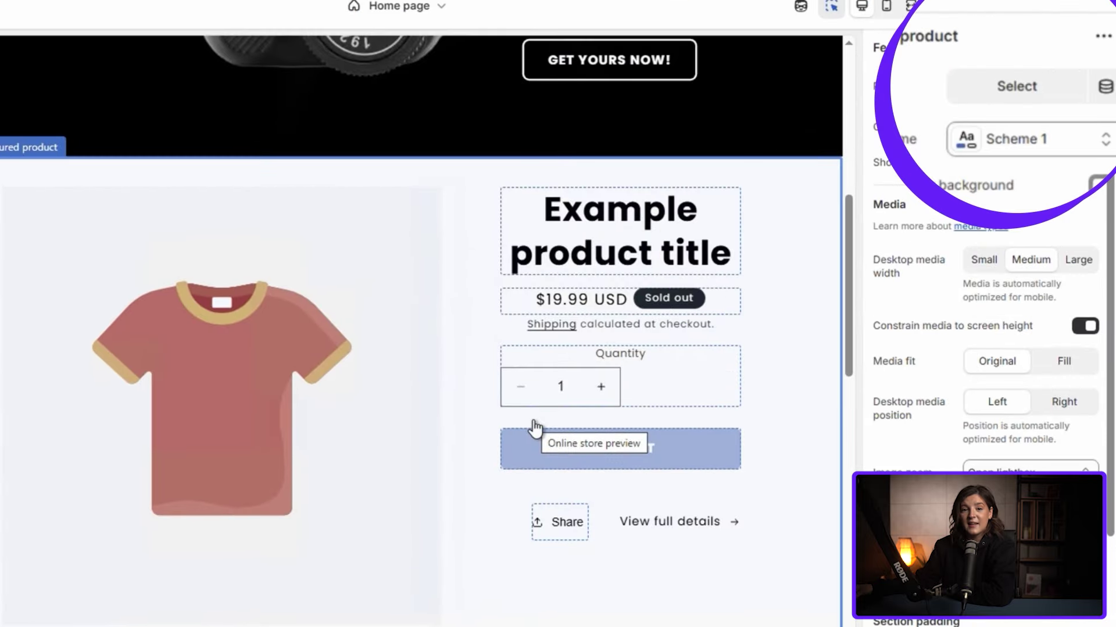
{"action": "left_click", "coordinate": [964, 93]}
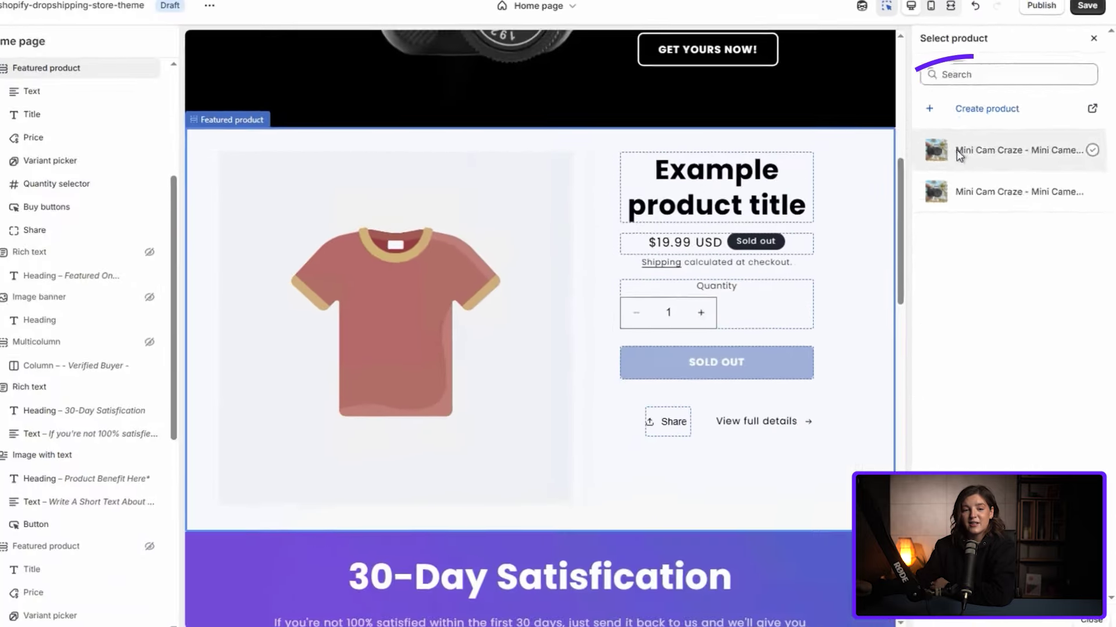
{"action": "left_click", "coordinate": [957, 151]}
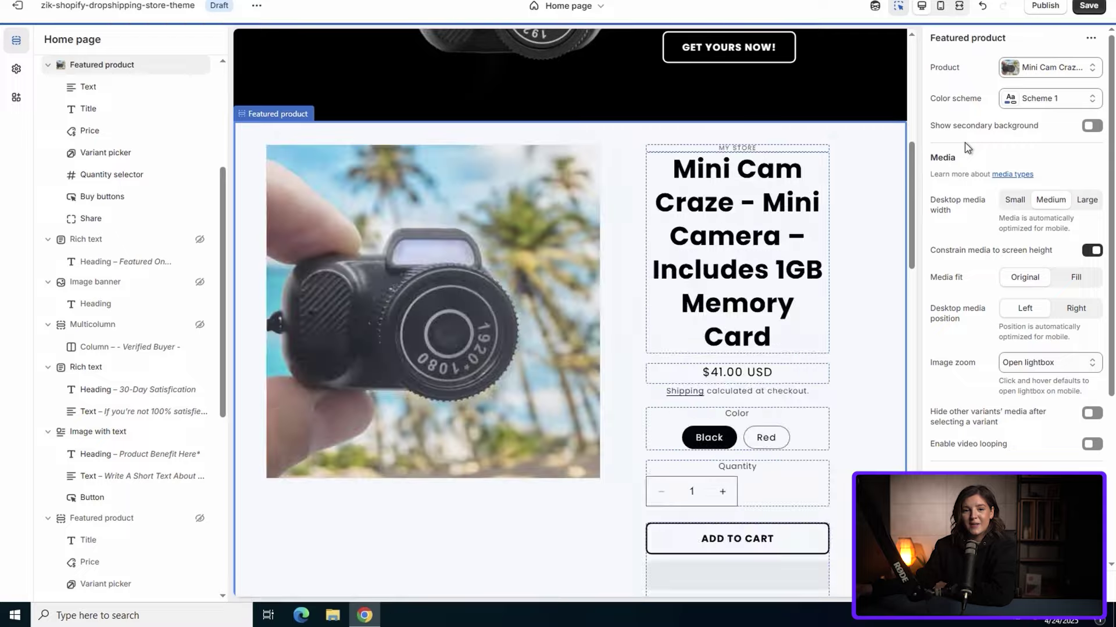
Set the Camcam GIF as the image of the "Product Benefit Here*" image-with-text section.
{"action": "scroll", "coordinate": [705, 357], "scroll_direction": "down", "scroll_amount": 4}
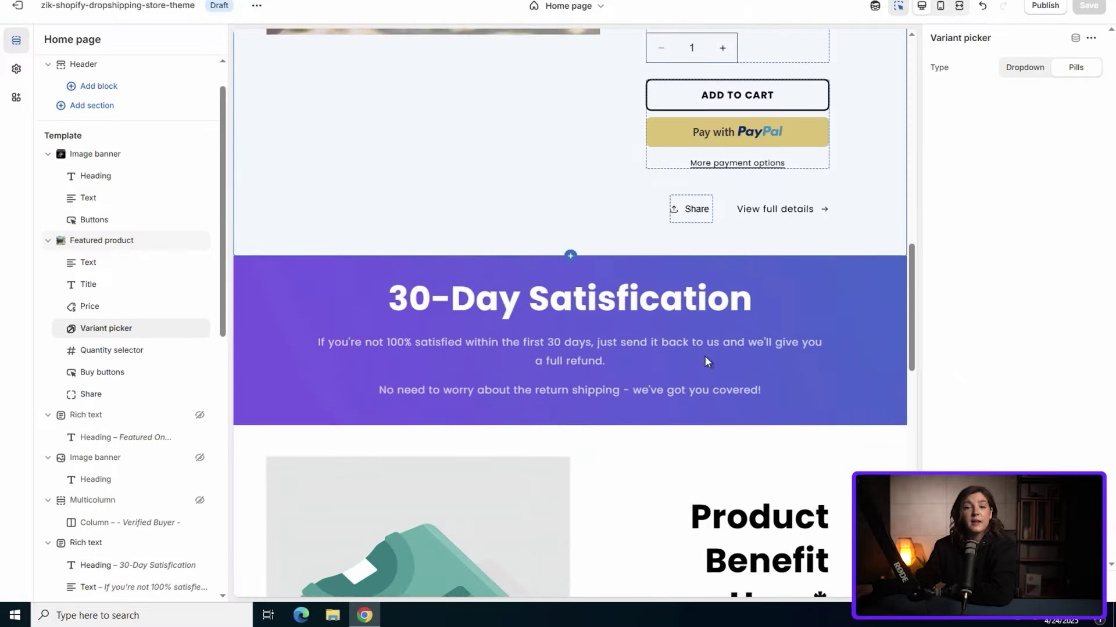
{"action": "scroll", "coordinate": [704, 357], "scroll_direction": "down", "scroll_amount": 3}
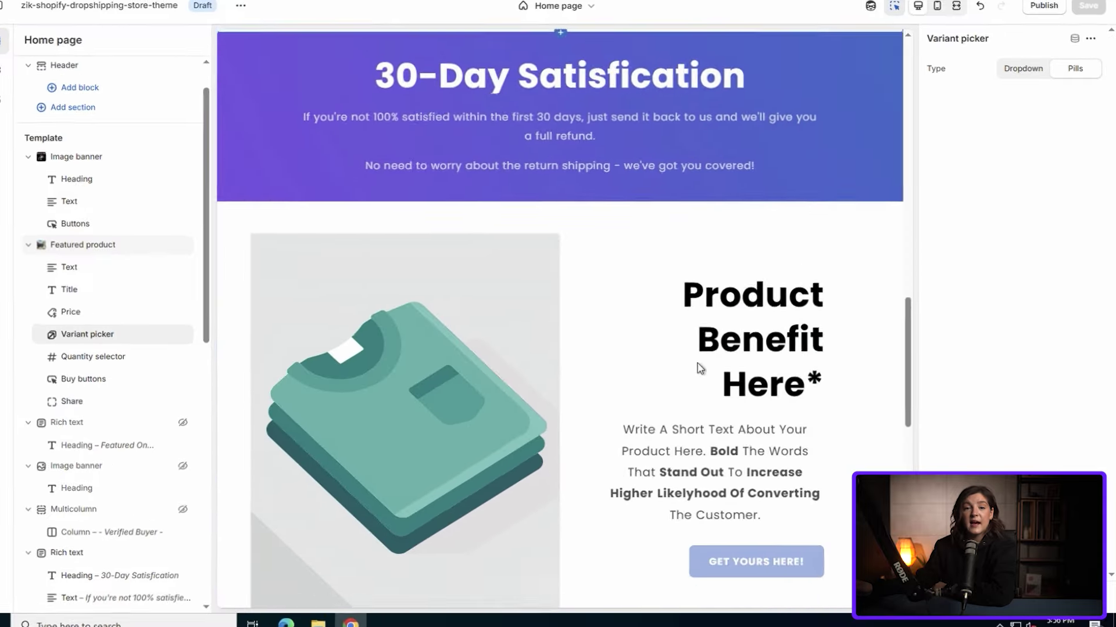
{"action": "left_click", "coordinate": [697, 364]}
{"action": "left_click", "coordinate": [1052, 105]}
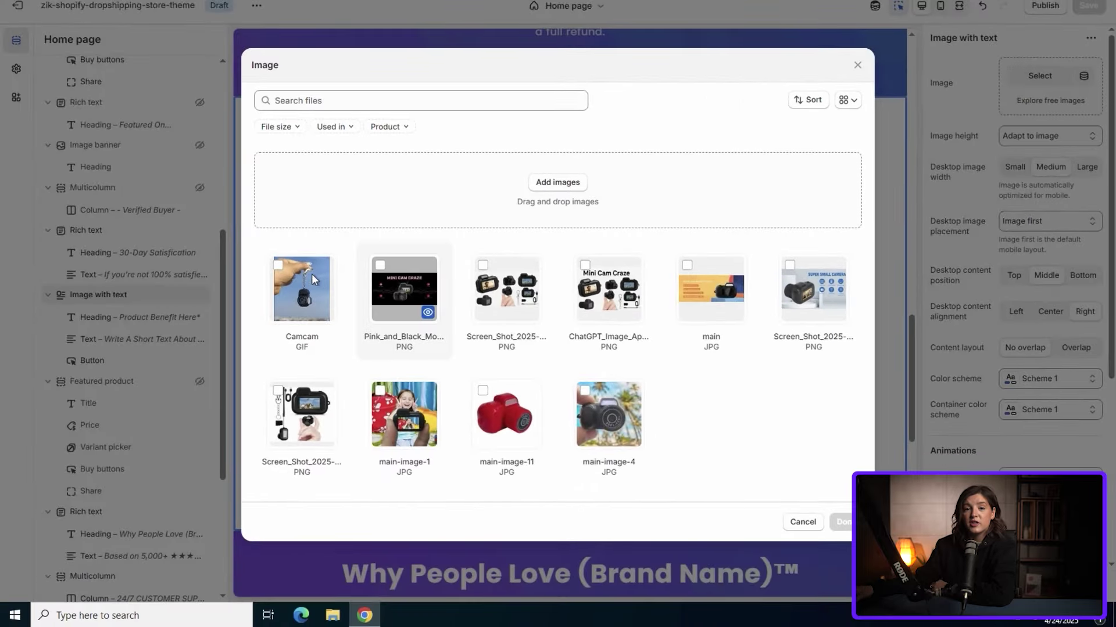
{"action": "left_click", "coordinate": [842, 523]}
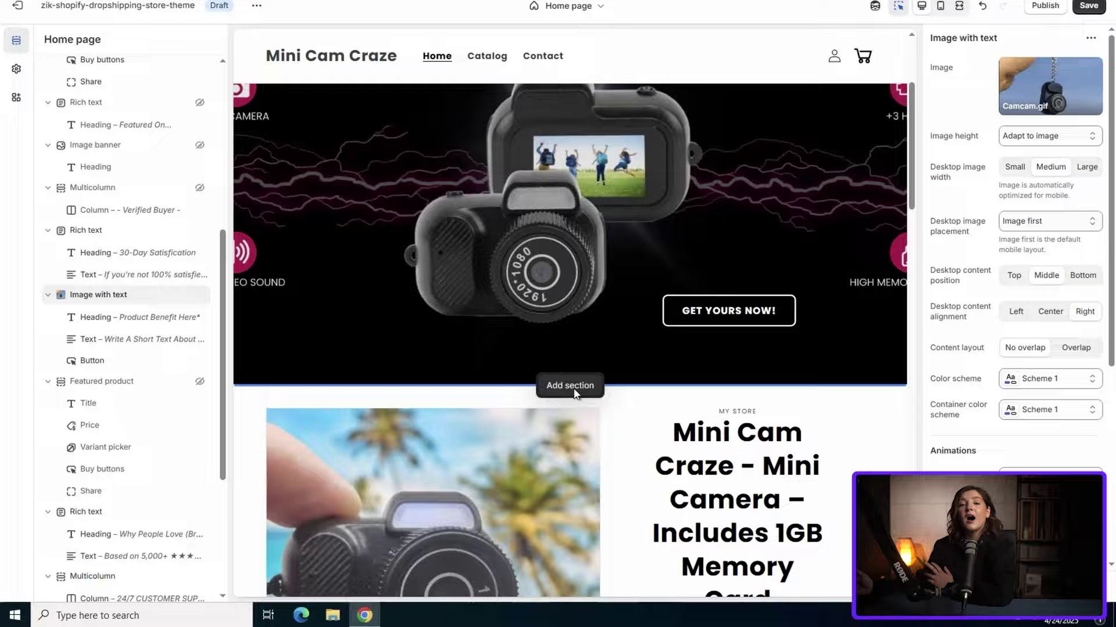
Add an Image with text section between the banner and featured product, using the screenshot of the camera with its accessories.
{"action": "left_click", "coordinate": [570, 385]}
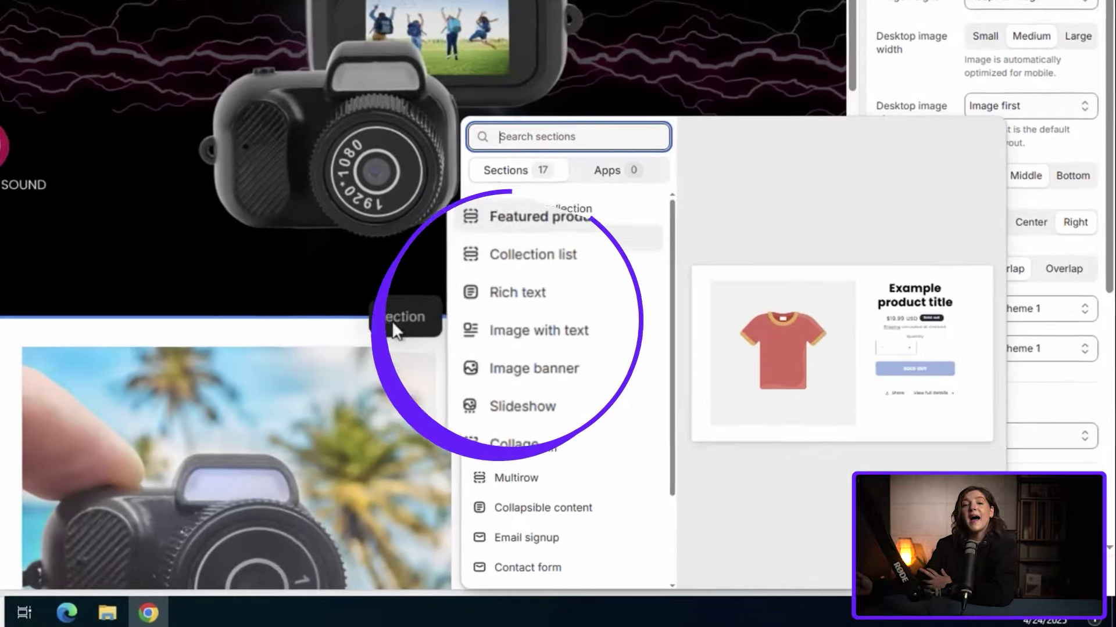
{"action": "left_click", "coordinate": [513, 326]}
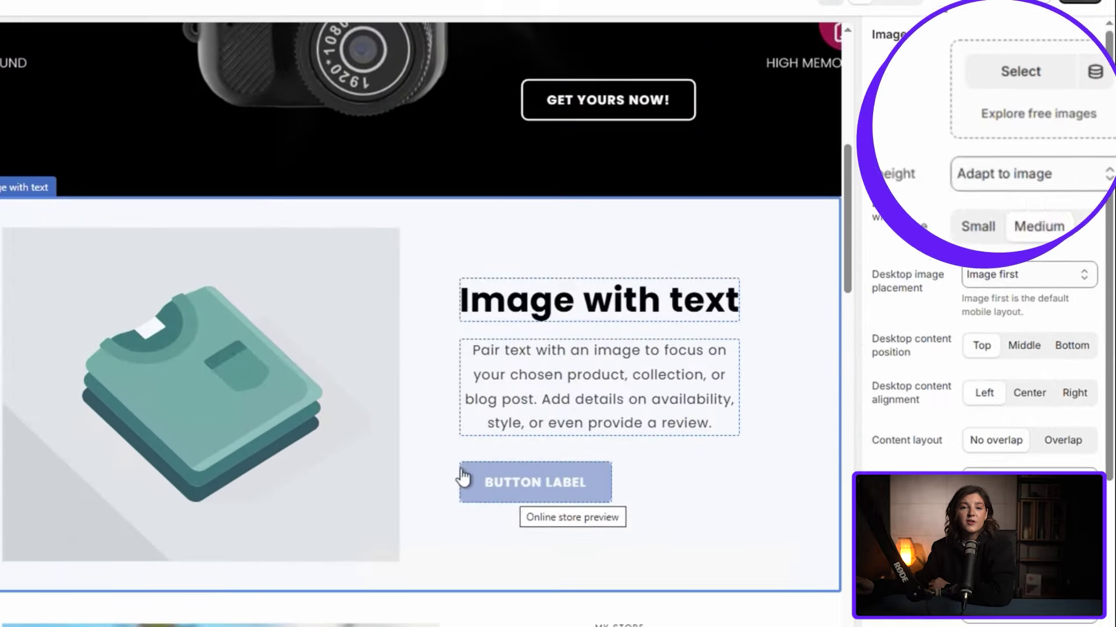
{"action": "left_click", "coordinate": [1026, 137]}
{"action": "left_click", "coordinate": [292, 419]}
{"action": "left_click", "coordinate": [840, 528]}
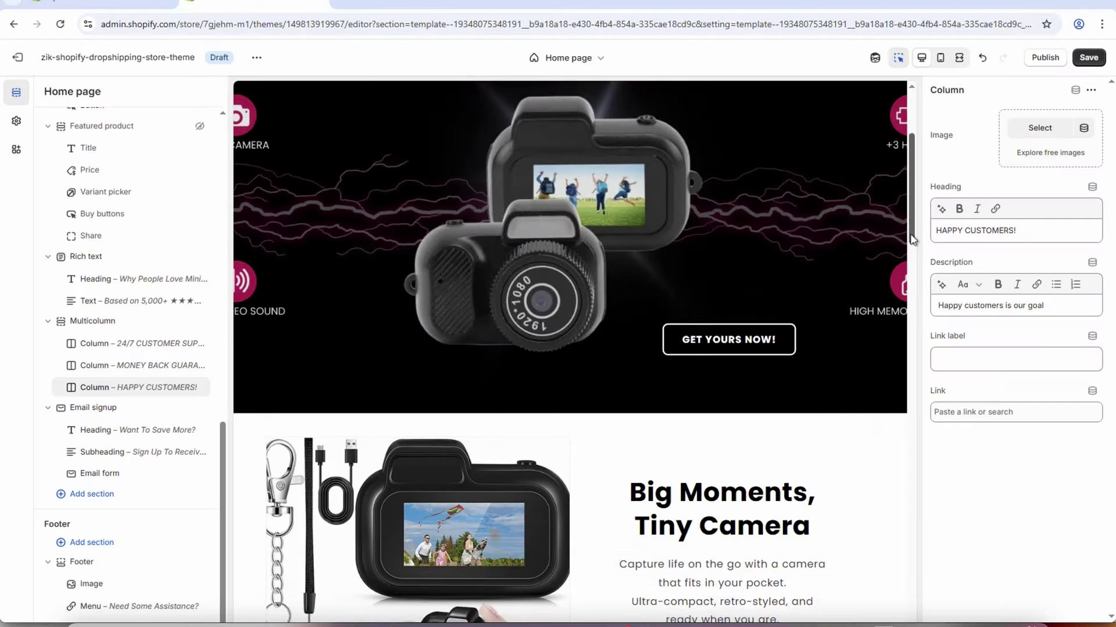
{"action": "scroll", "coordinate": [909, 246], "scroll_direction": "down", "scroll_amount": 6}
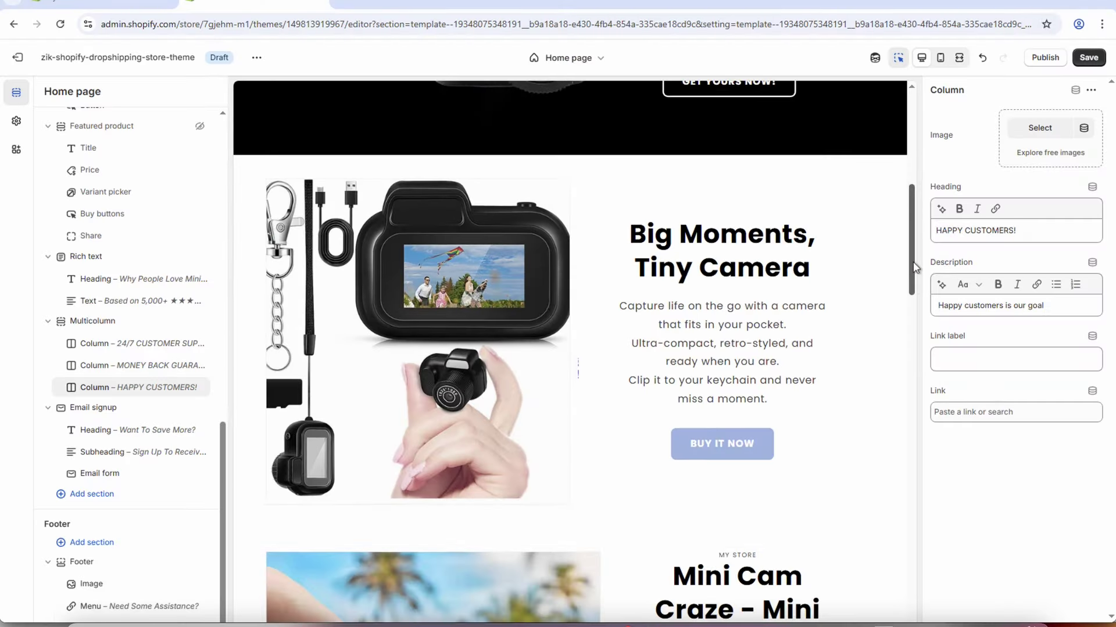
{"action": "left_click_drag", "start_coordinate": [915, 270], "coordinate": [931, 481]}
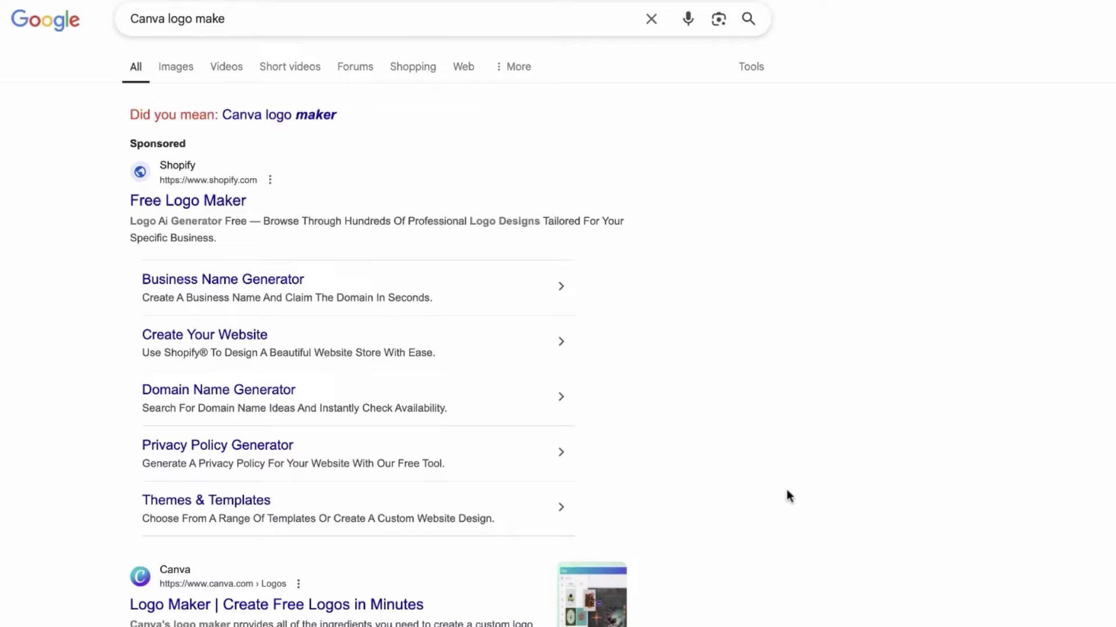
Switch to Canva's logo maker and search the logo design templates for "CAMERA".
{"action": "scroll", "coordinate": [747, 517], "scroll_direction": "down", "scroll_amount": 3}
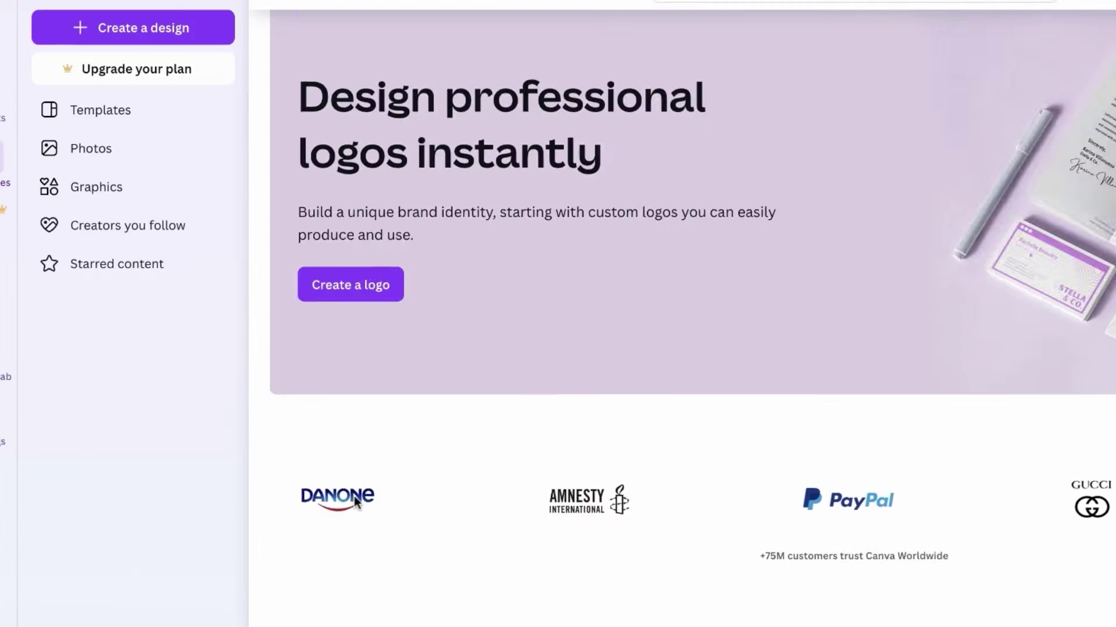
{"action": "scroll", "coordinate": [355, 353], "scroll_direction": "down", "scroll_amount": 8}
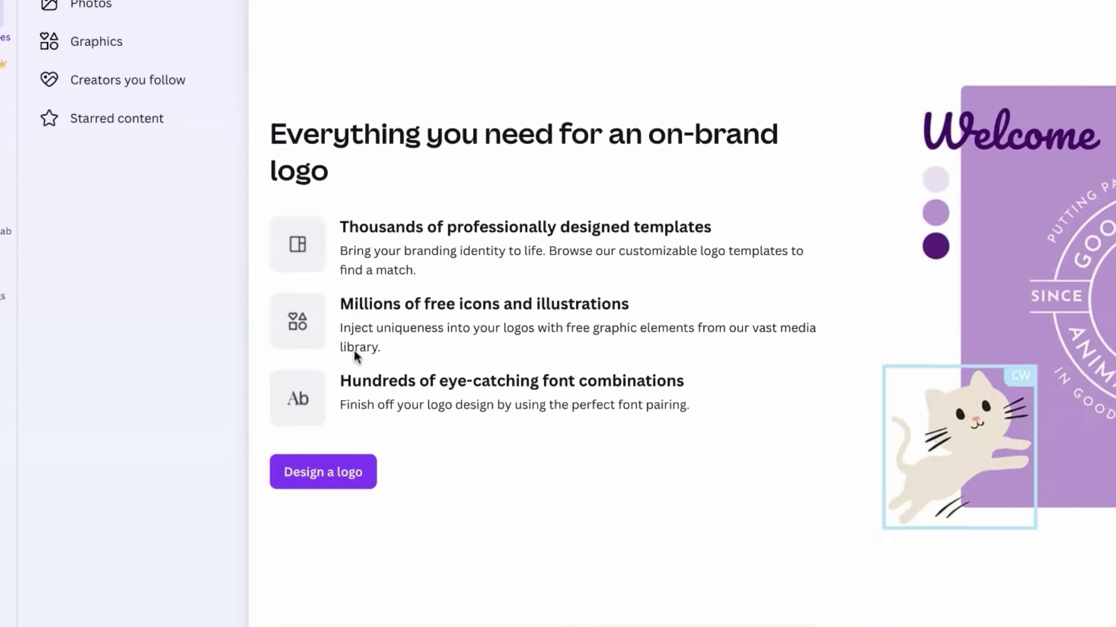
{"action": "scroll", "coordinate": [354, 351], "scroll_direction": "down", "scroll_amount": 2}
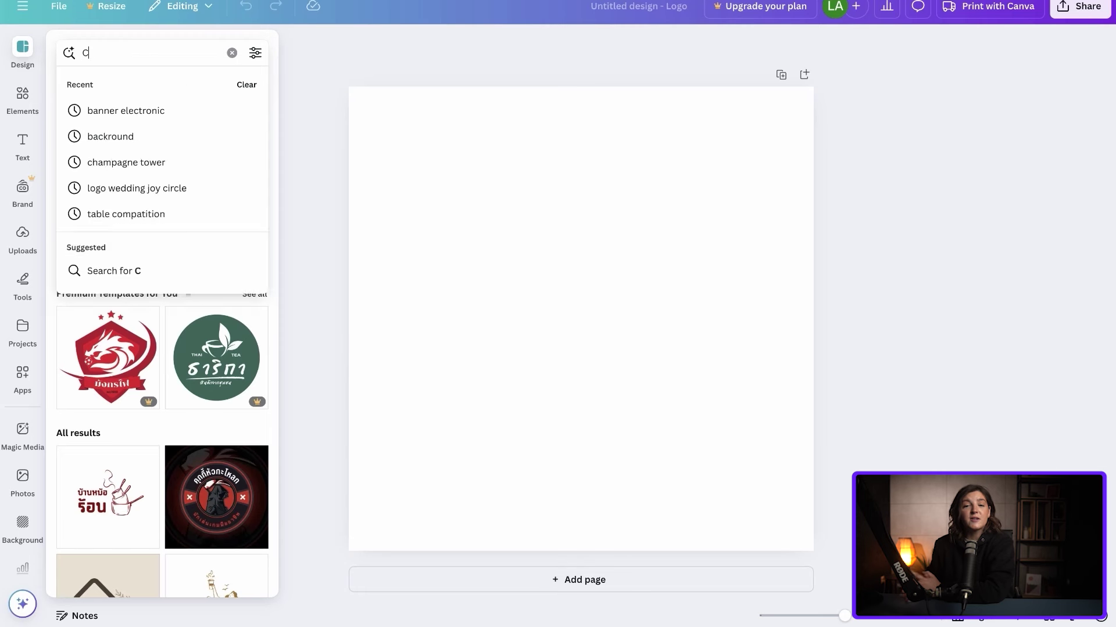
{"action": "type", "text": "CAMERA"}
{"action": "key", "text": "Return"}
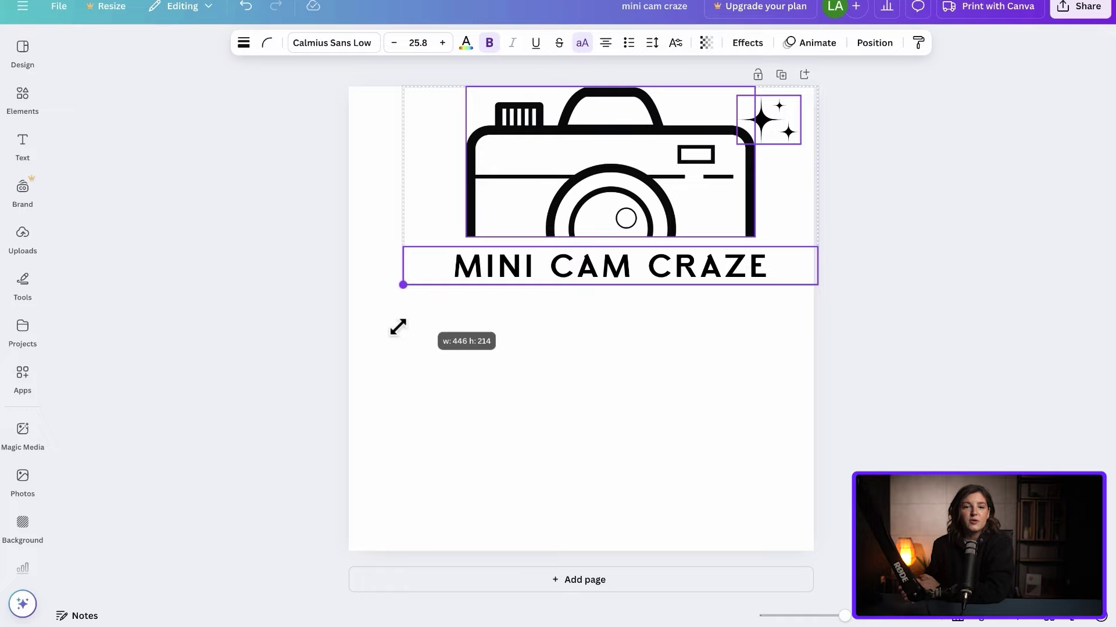
Enlarge the camera logo with its MINI CAM CRAZE text and move the added outlined star up above the lettering.
{"action": "left_click_drag", "start_coordinate": [398, 328], "coordinate": [311, 429]}
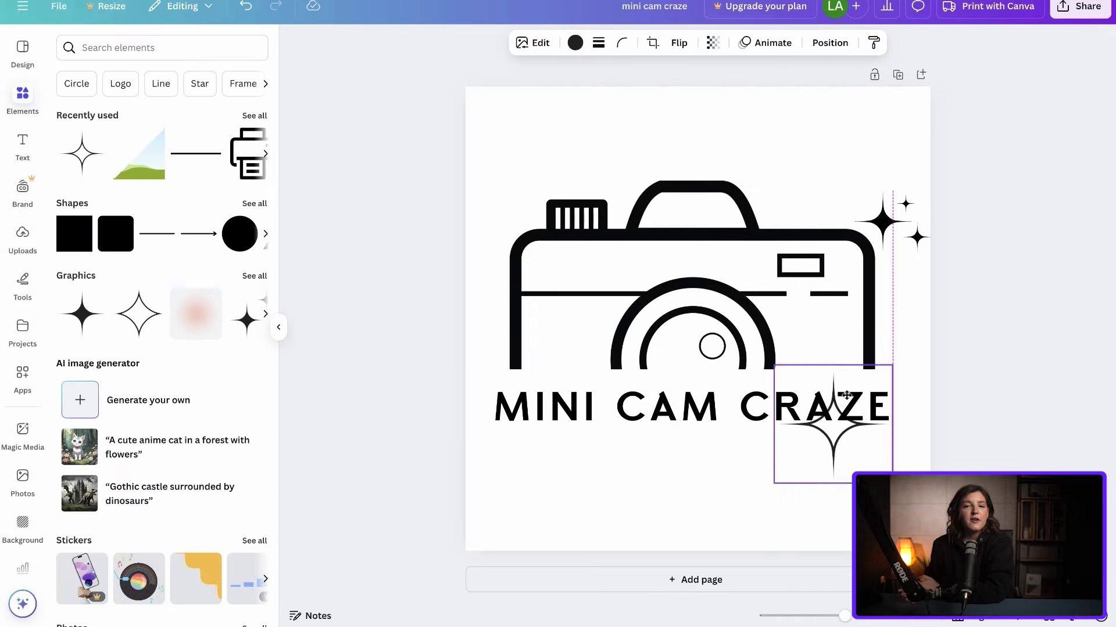
{"action": "left_click_drag", "start_coordinate": [832, 424], "coordinate": [812, 190]}
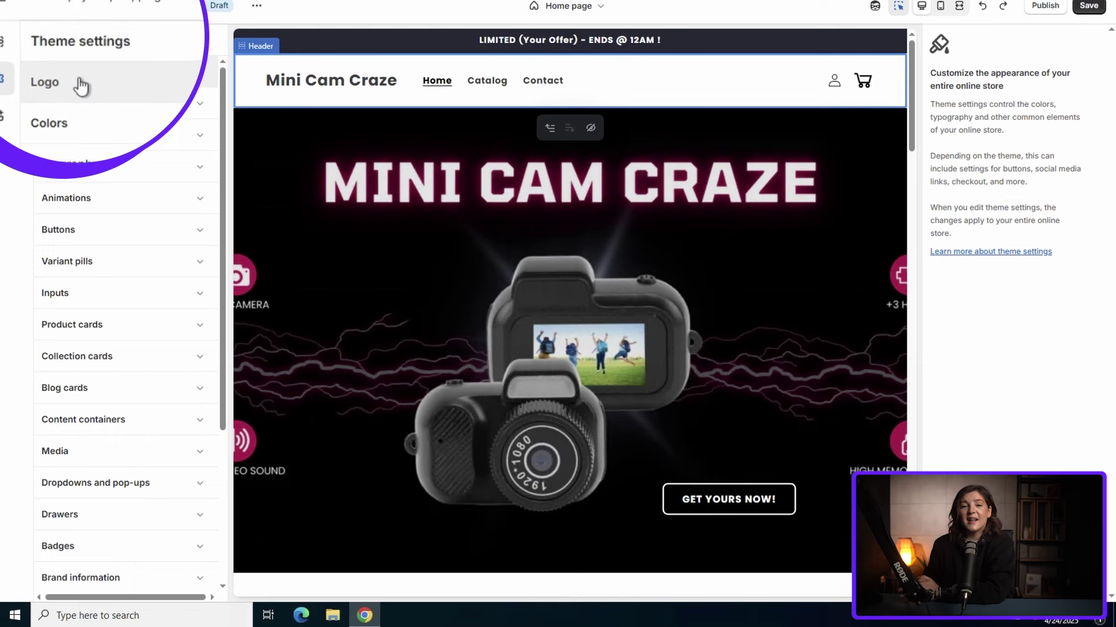
Switch back to the Shopify theme editor and set the mini_cam_craze image as both the store logo and the favicon.
{"action": "left_click", "coordinate": [79, 105]}
{"action": "left_click", "coordinate": [160, 220]}
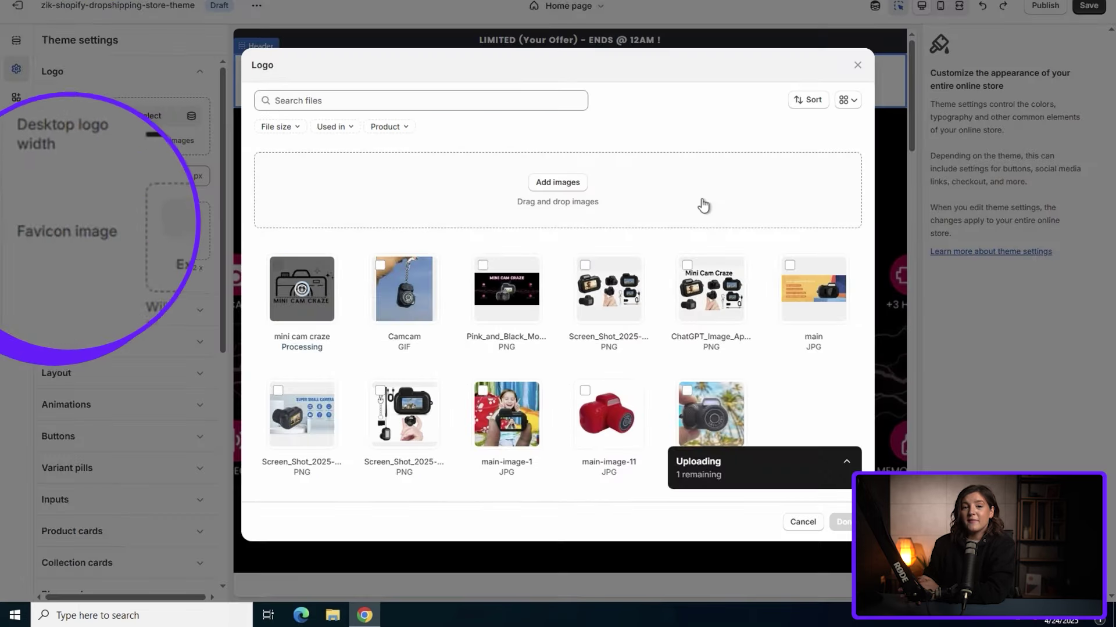
{"action": "left_click", "coordinate": [840, 521]}
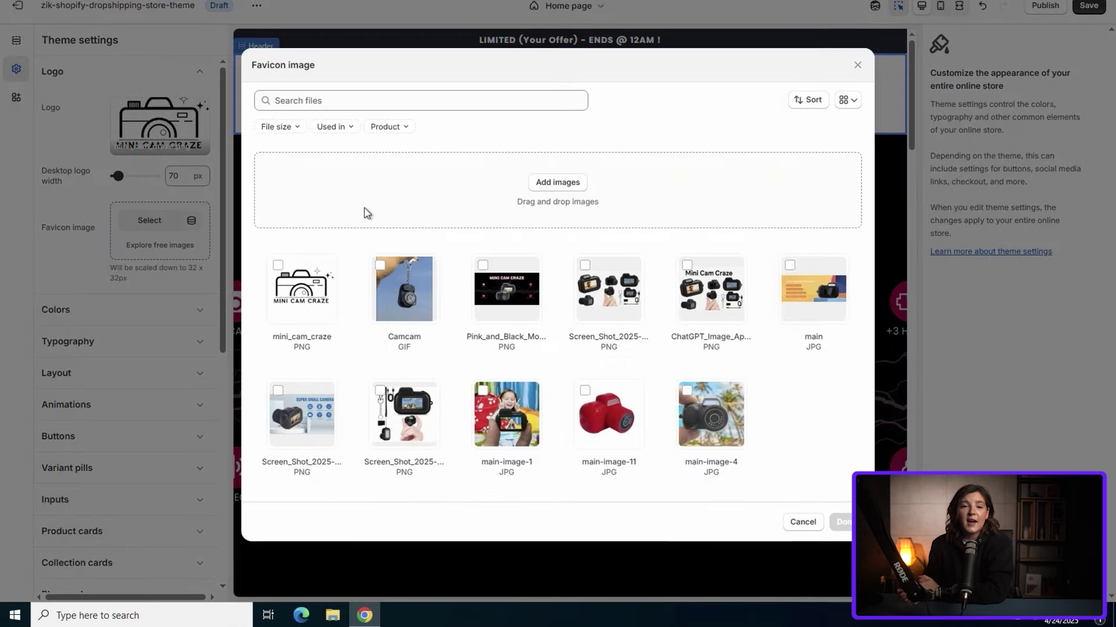
{"action": "left_click", "coordinate": [302, 288]}
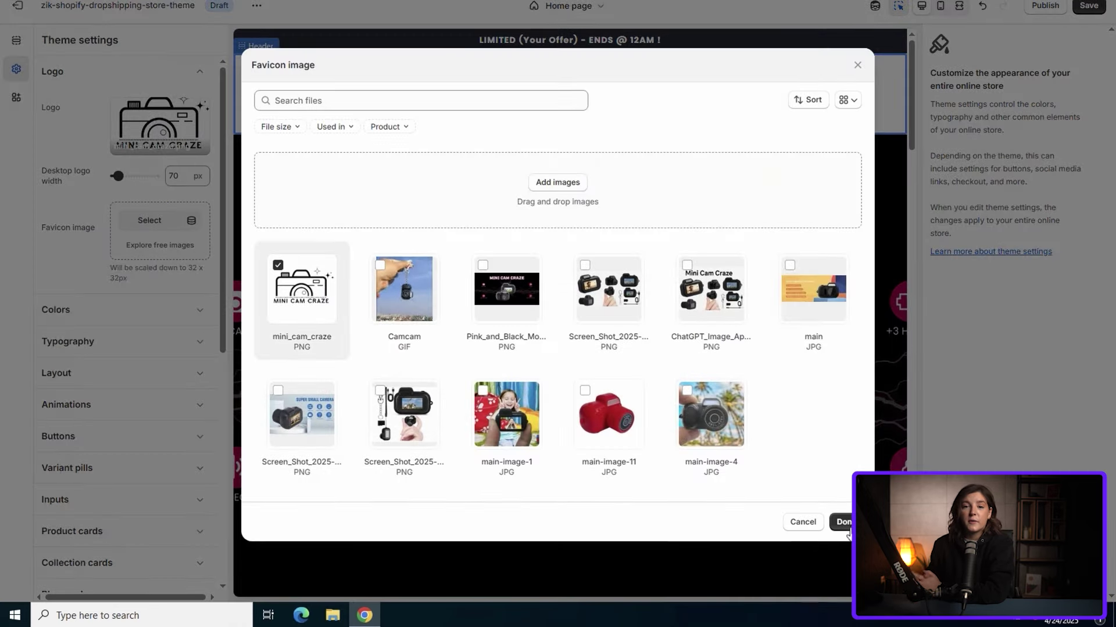
{"action": "left_click", "coordinate": [843, 526]}
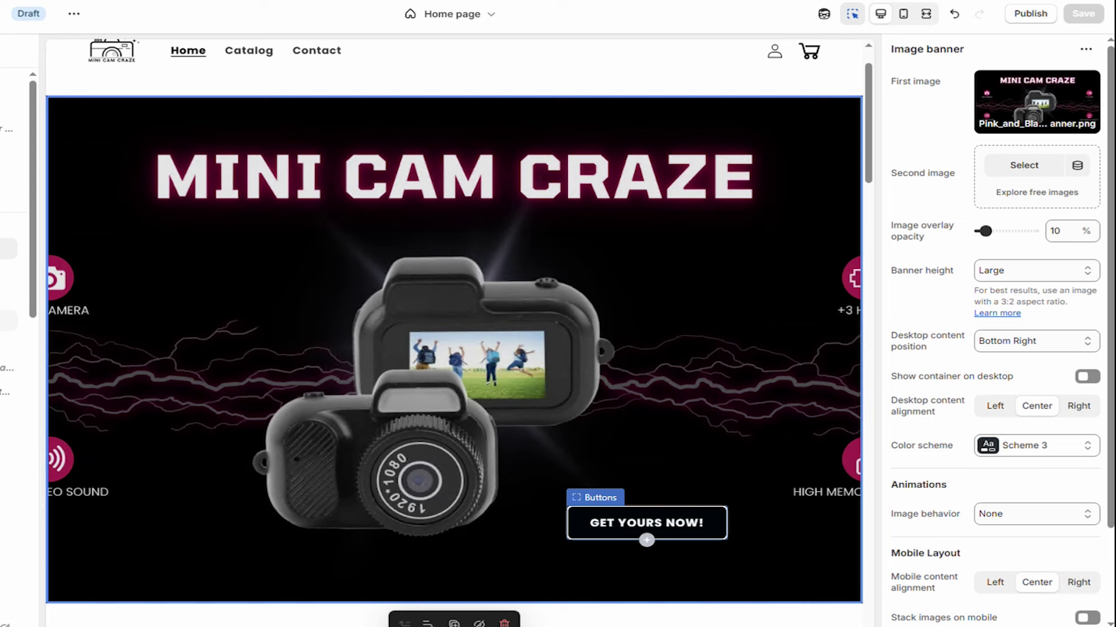
Link the banner's "GET YOURS NOW!" button to the first Mini Cam Craze product and save the theme.
{"action": "left_click", "coordinate": [718, 488]}
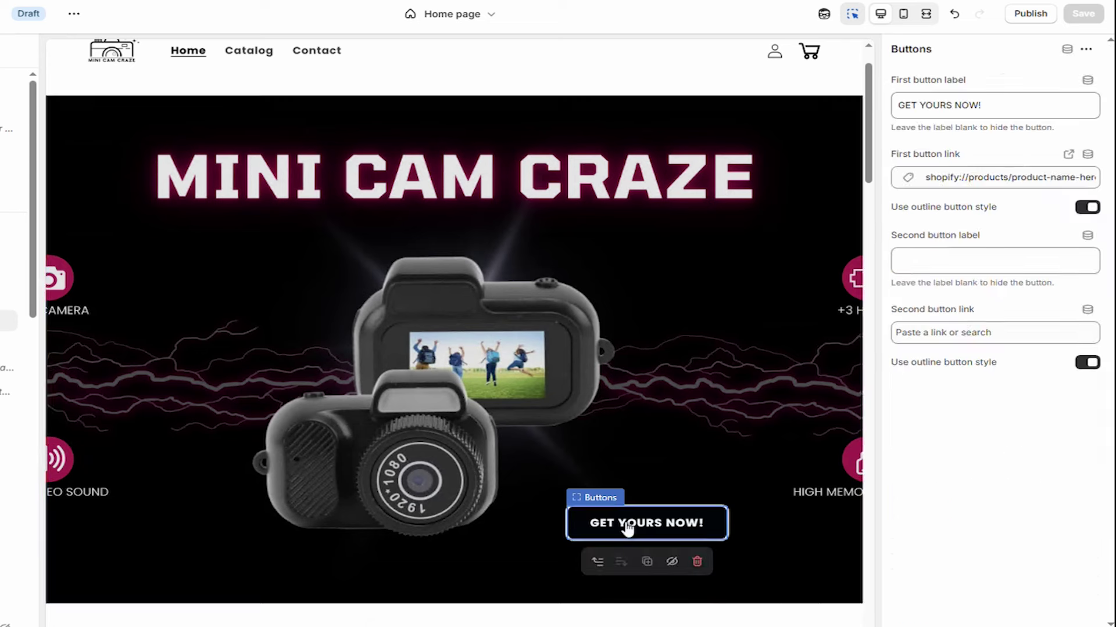
{"action": "left_click", "coordinate": [1002, 177]}
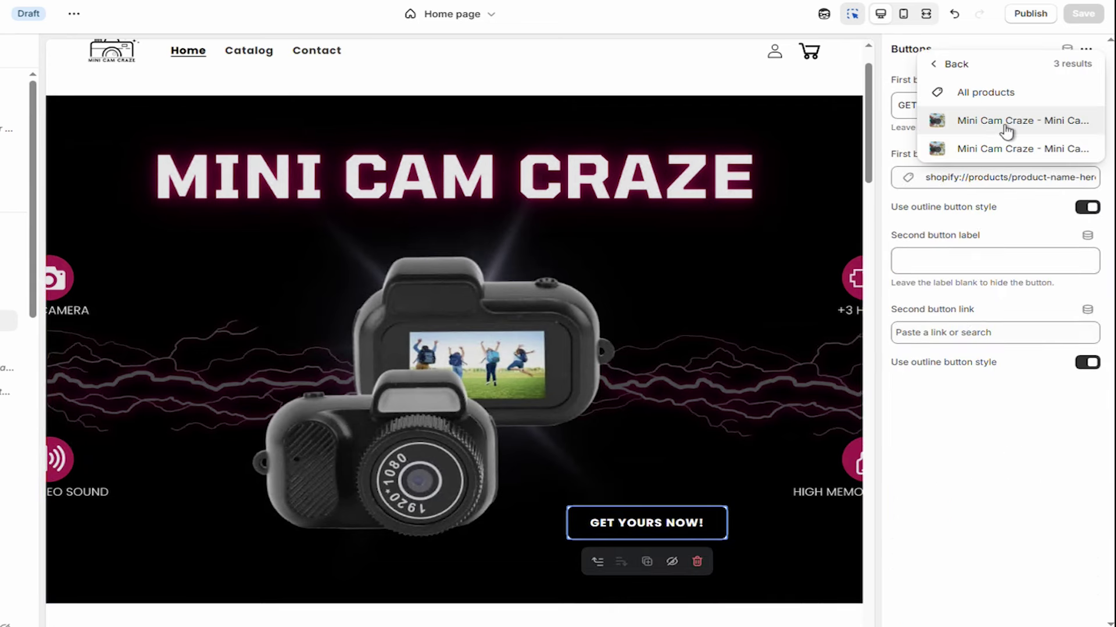
{"action": "left_click", "coordinate": [1005, 127]}
{"action": "left_click", "coordinate": [1098, 18]}
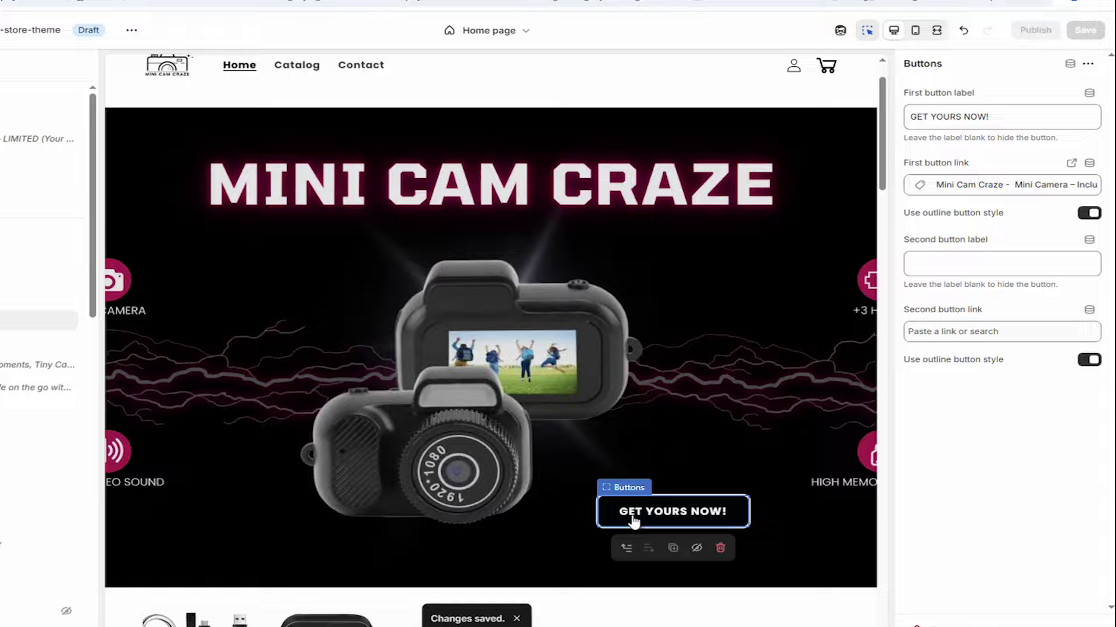
{"action": "left_click", "coordinate": [601, 534]}
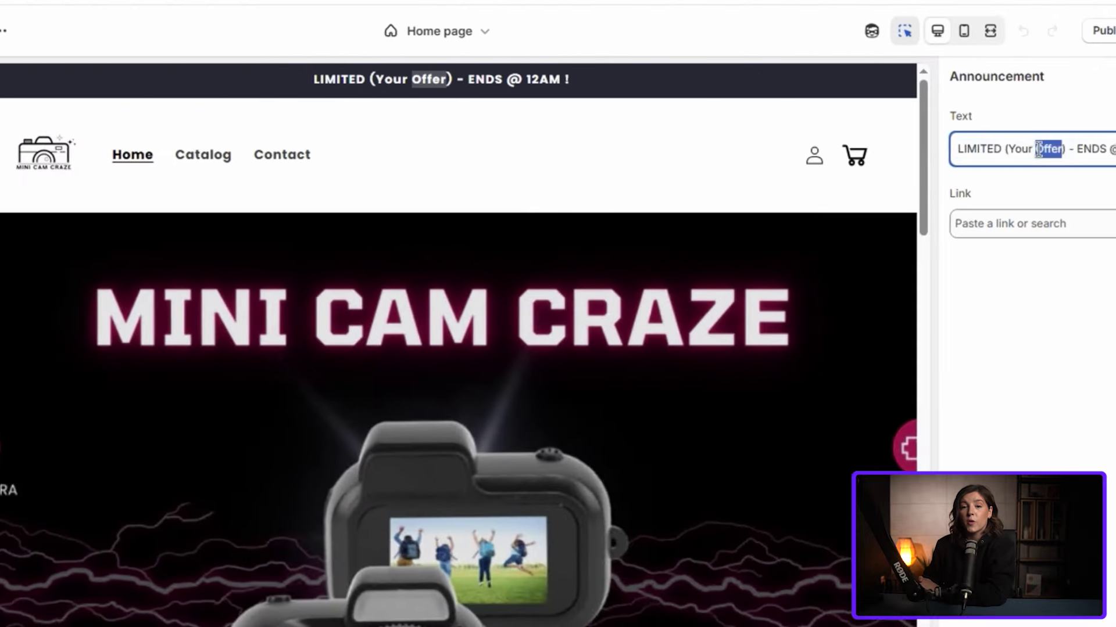
Select the entire announcement bar text for editing.
{"action": "triple_click", "coordinate": [945, 149]}
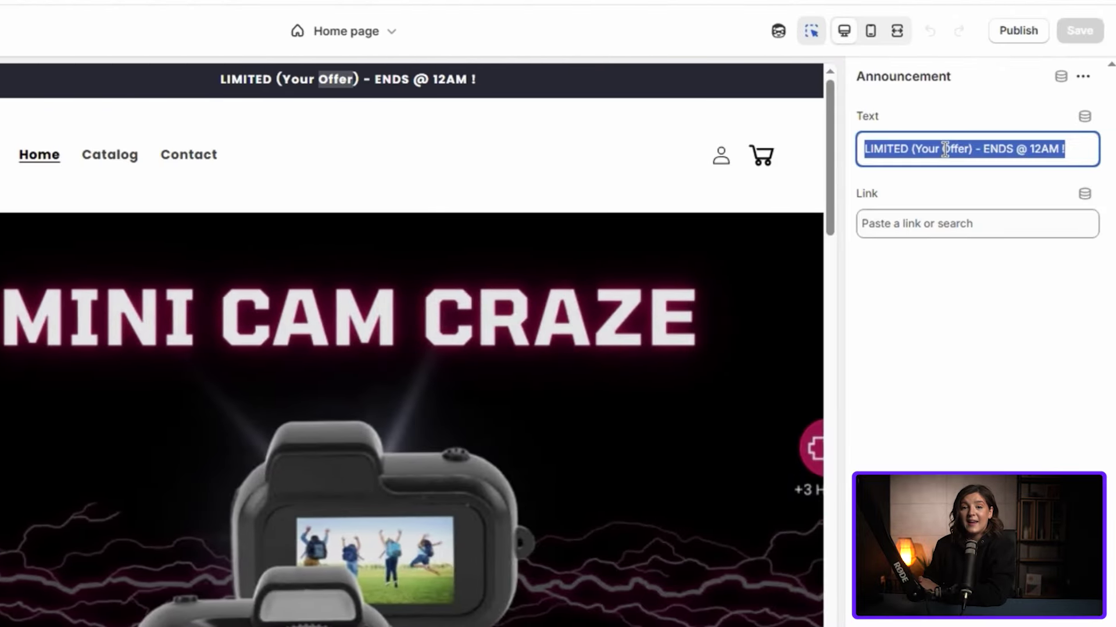
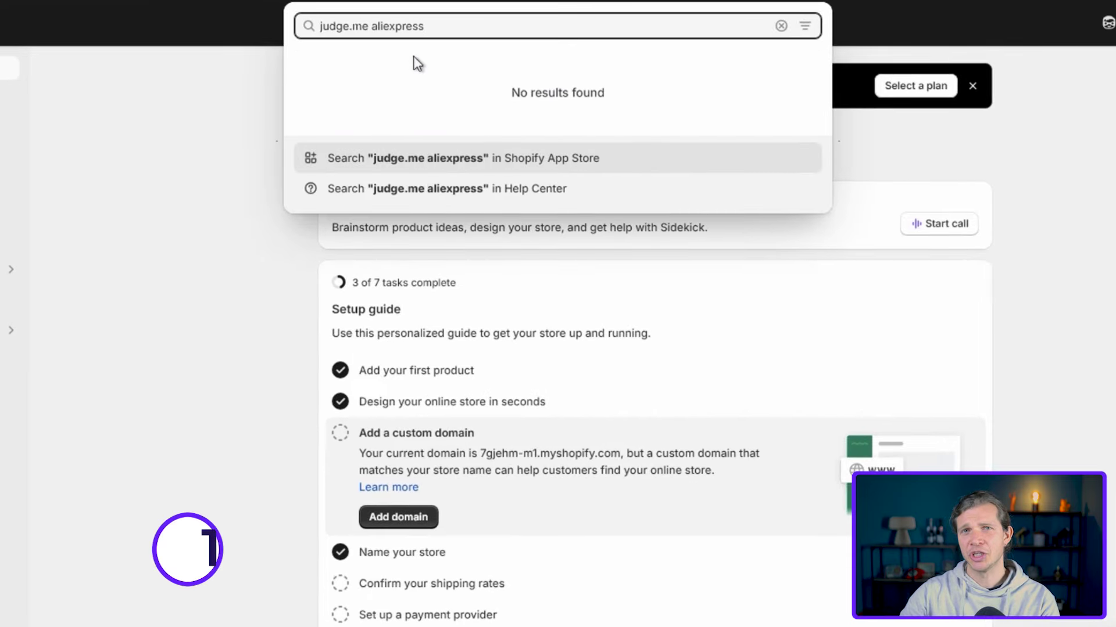
Search the Shopify App Store for "judge.me aliexpress" and proceed through the Judge.me Reviews app setup.
{"action": "key", "text": "Return"}
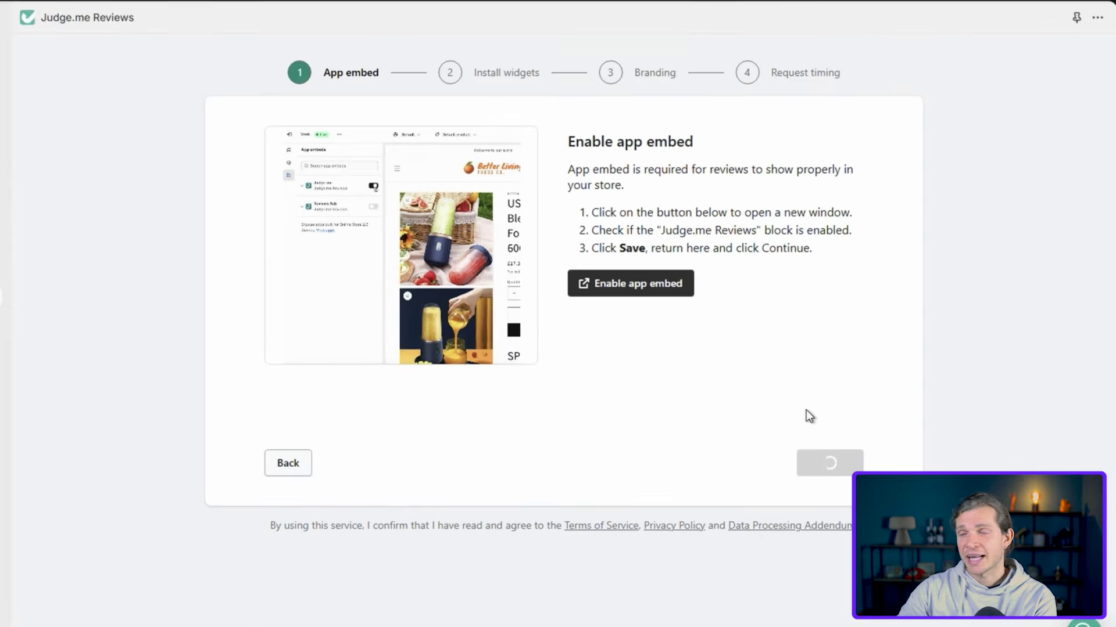
{"action": "left_click", "coordinate": [630, 298]}
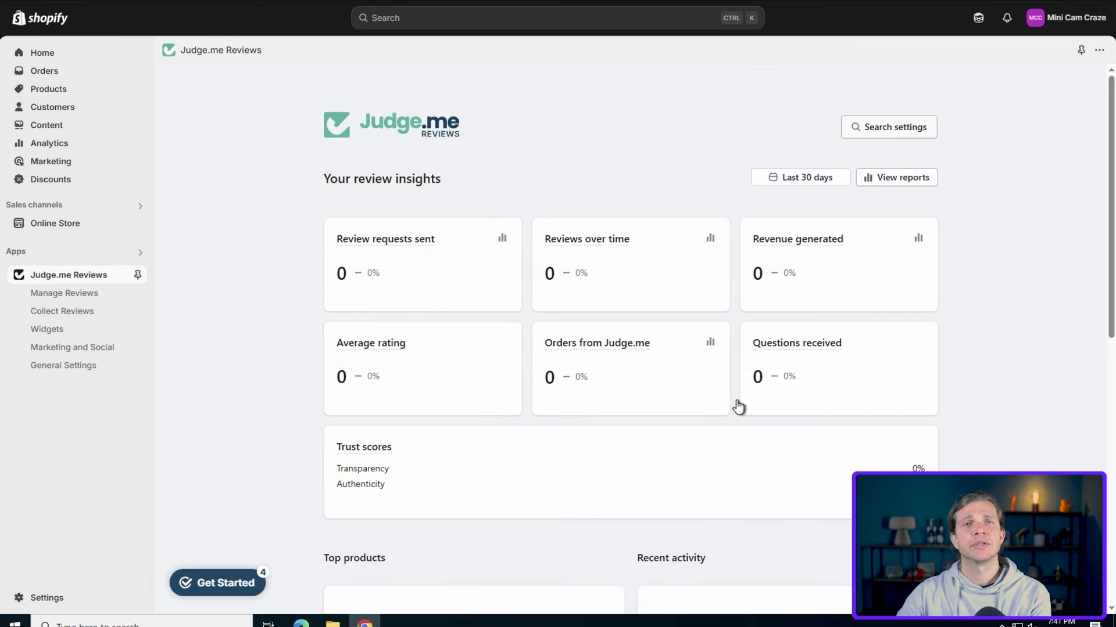
Import AliExpress reviews into the first listed Mini Cam Craze product using the copied product review URL.
{"action": "scroll", "coordinate": [732, 407], "scroll_direction": "down", "scroll_amount": 2}
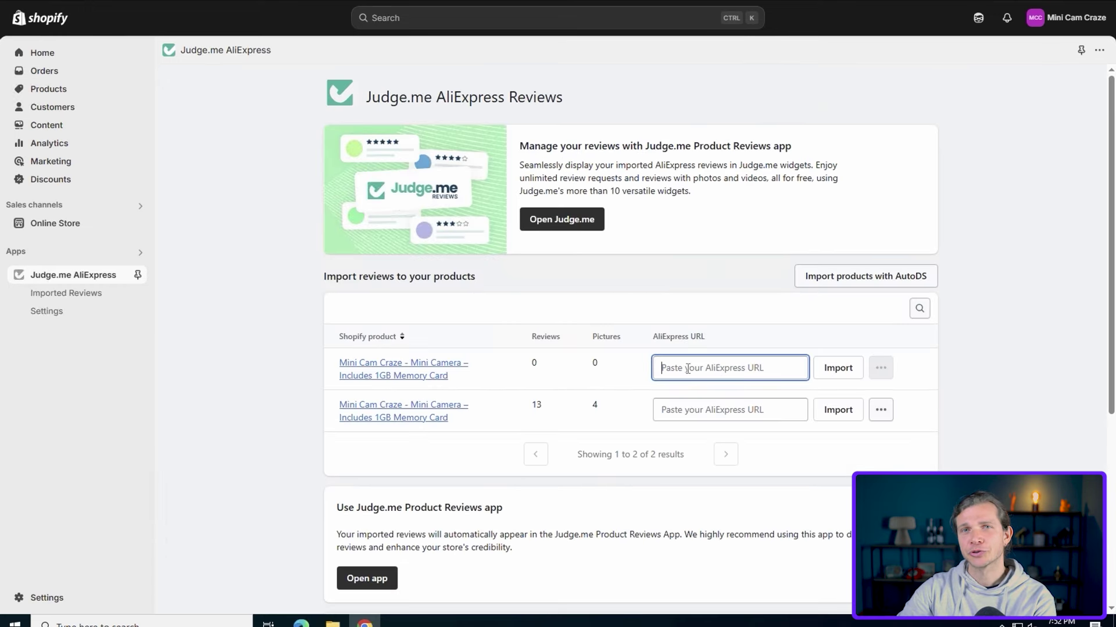
{"action": "key", "text": "ctrl+v"}
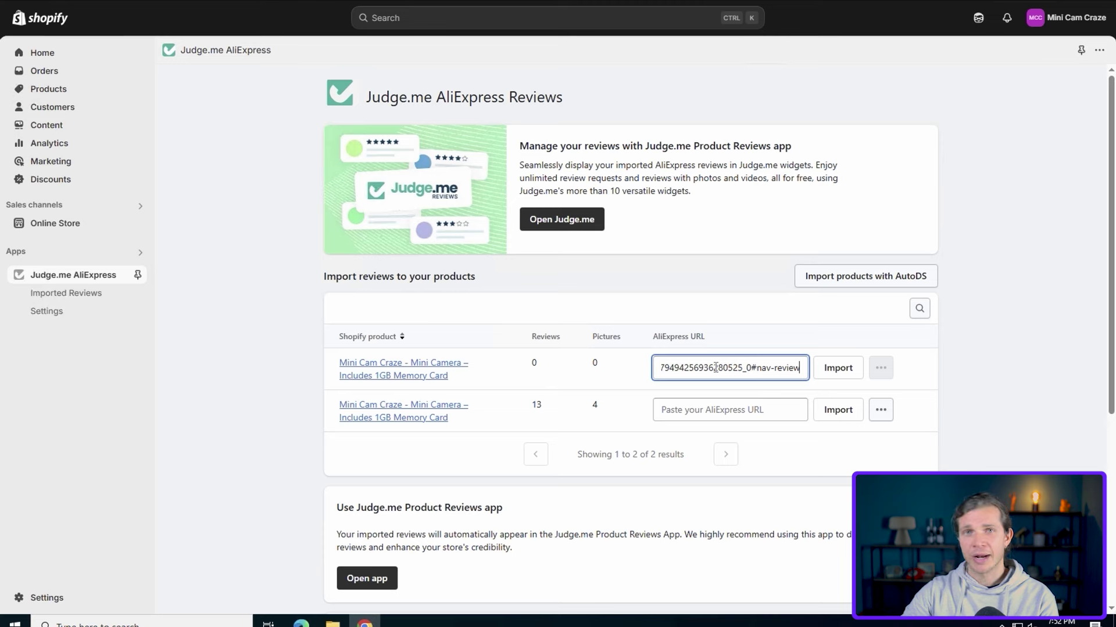
{"action": "left_click", "coordinate": [831, 368]}
{"action": "left_click", "coordinate": [772, 488]}
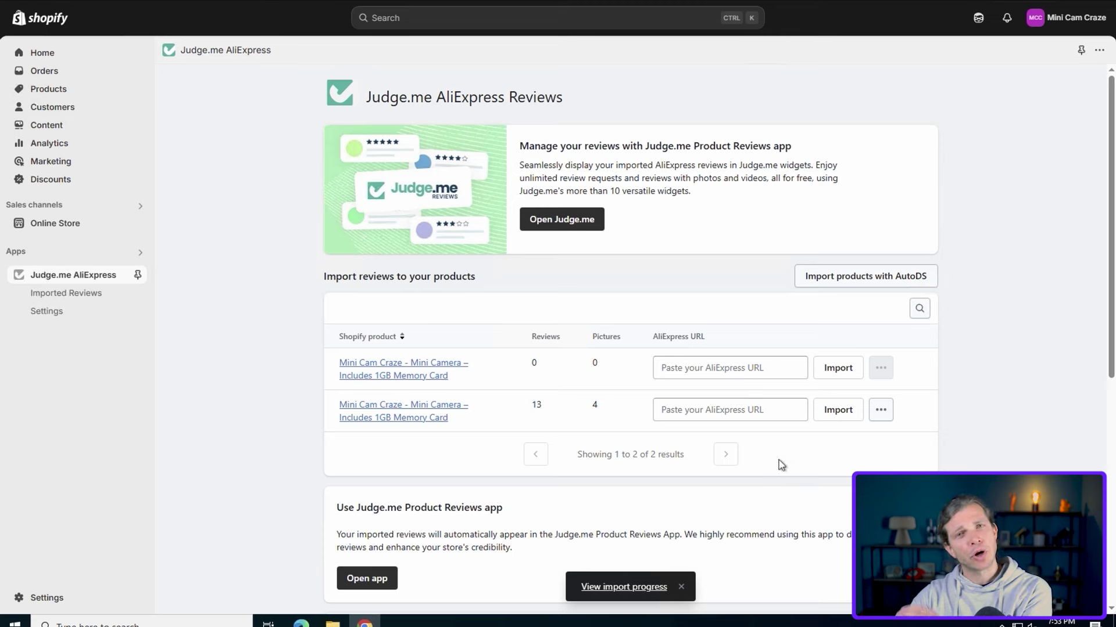
Go through the imported Judge.me reviews and select a one-star review in the list.
{"action": "left_click", "coordinate": [98, 298]}
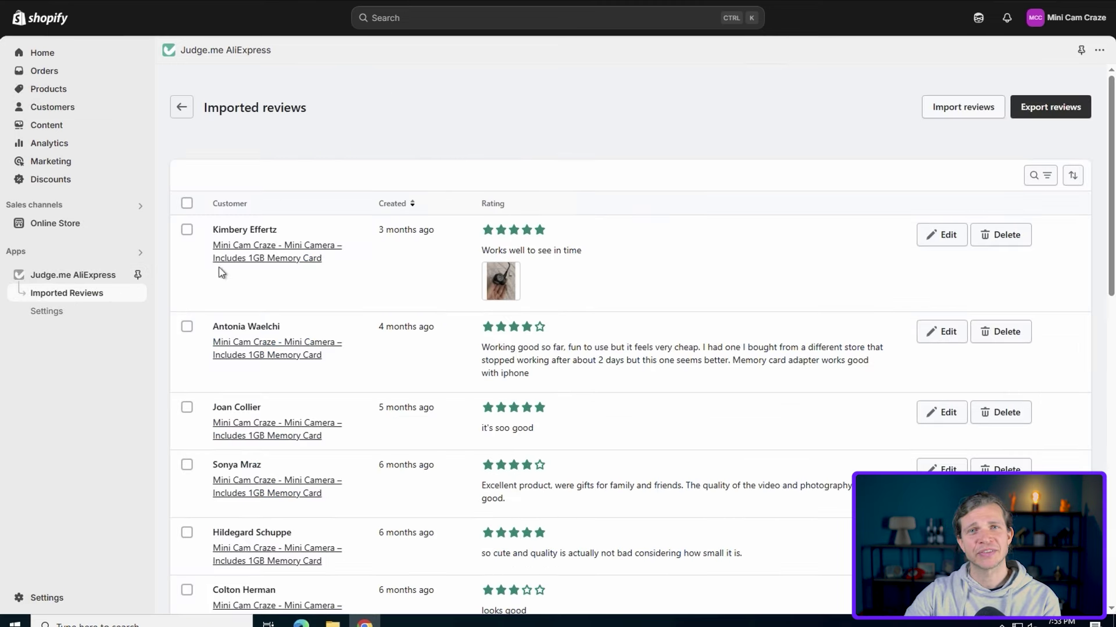
{"action": "scroll", "coordinate": [214, 429], "scroll_direction": "down", "scroll_amount": 1}
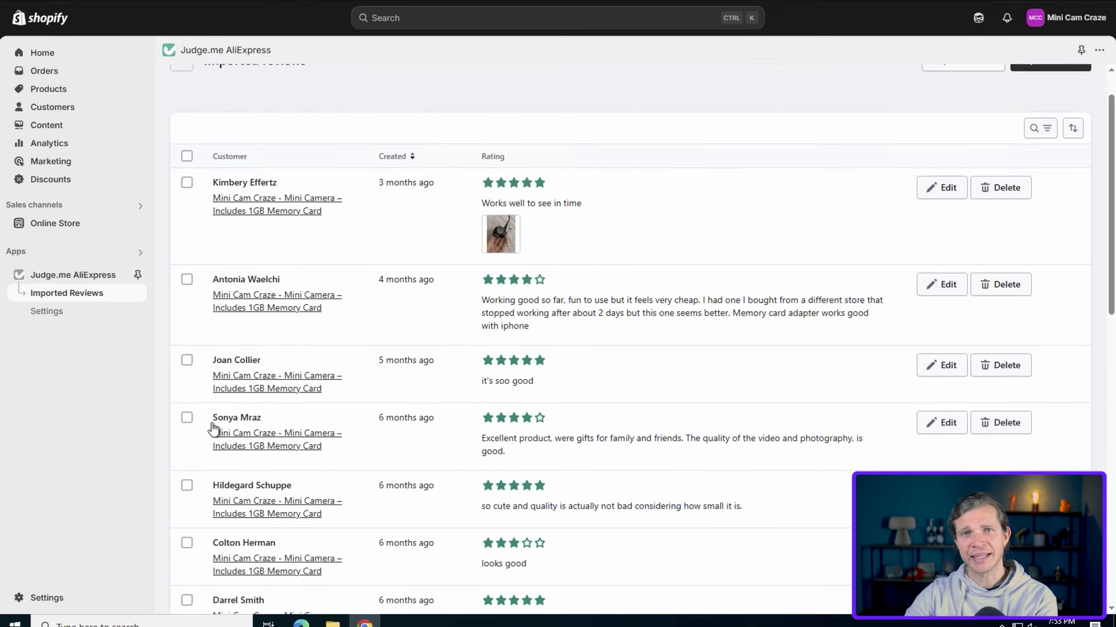
{"action": "scroll", "coordinate": [204, 533], "scroll_direction": "down", "scroll_amount": 6}
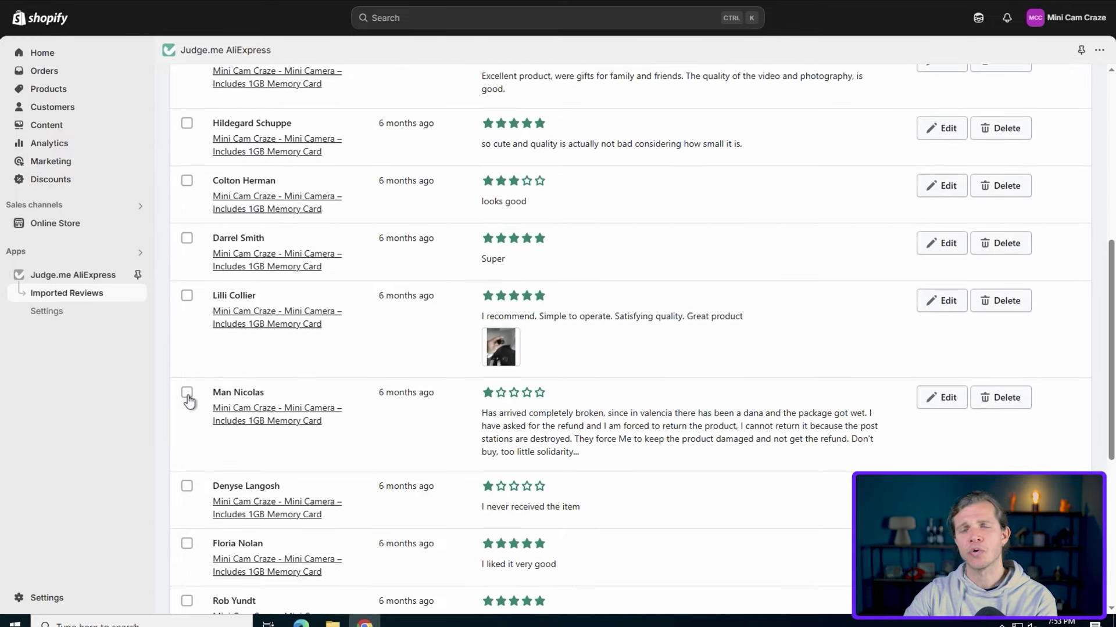
{"action": "scroll", "coordinate": [187, 435], "scroll_direction": "down", "scroll_amount": 1}
{"action": "left_click", "coordinate": [187, 457]}
{"action": "scroll", "coordinate": [187, 462], "scroll_direction": "down", "scroll_amount": 5}
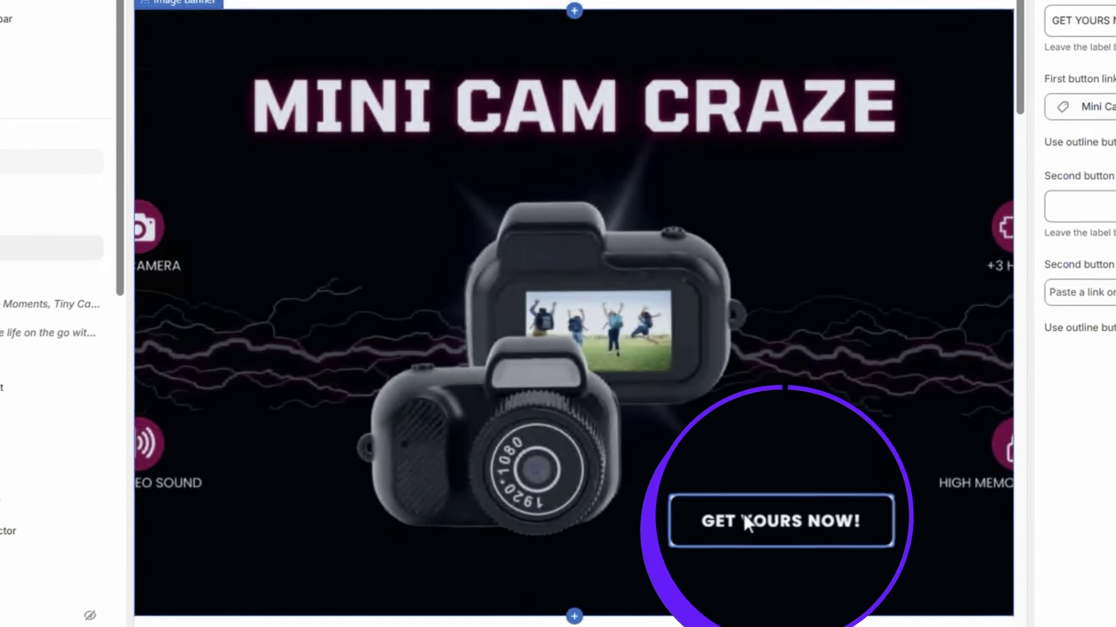
Remove the "★★★★★ *review app *" placeholder text block from the product page's product information section.
{"action": "left_click", "coordinate": [772, 526]}
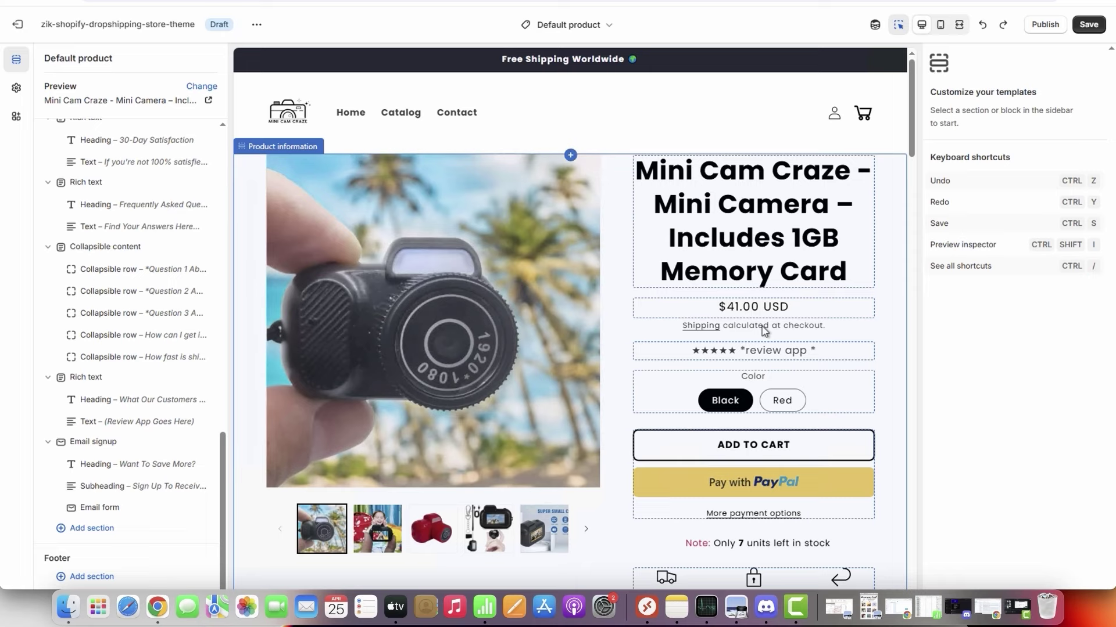
{"action": "left_click", "coordinate": [750, 351]}
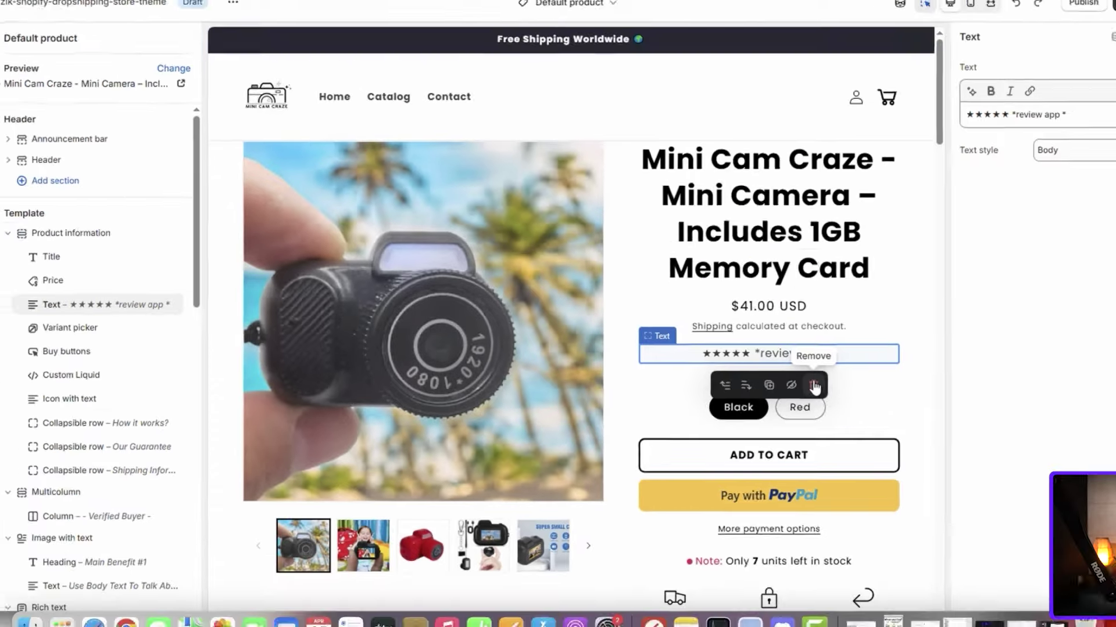
{"action": "left_click", "coordinate": [883, 410]}
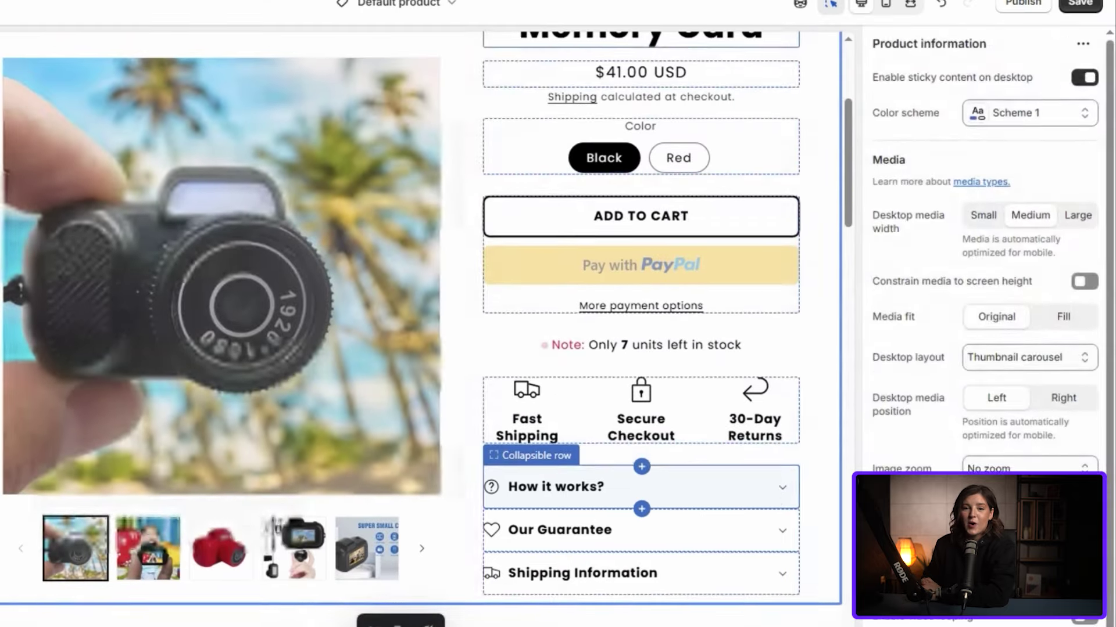
Fill the "How it works?" collapsible row with the content "Write your content here" and collapse the row.
{"action": "left_click", "coordinate": [773, 337]}
{"action": "left_click", "coordinate": [931, 276]}
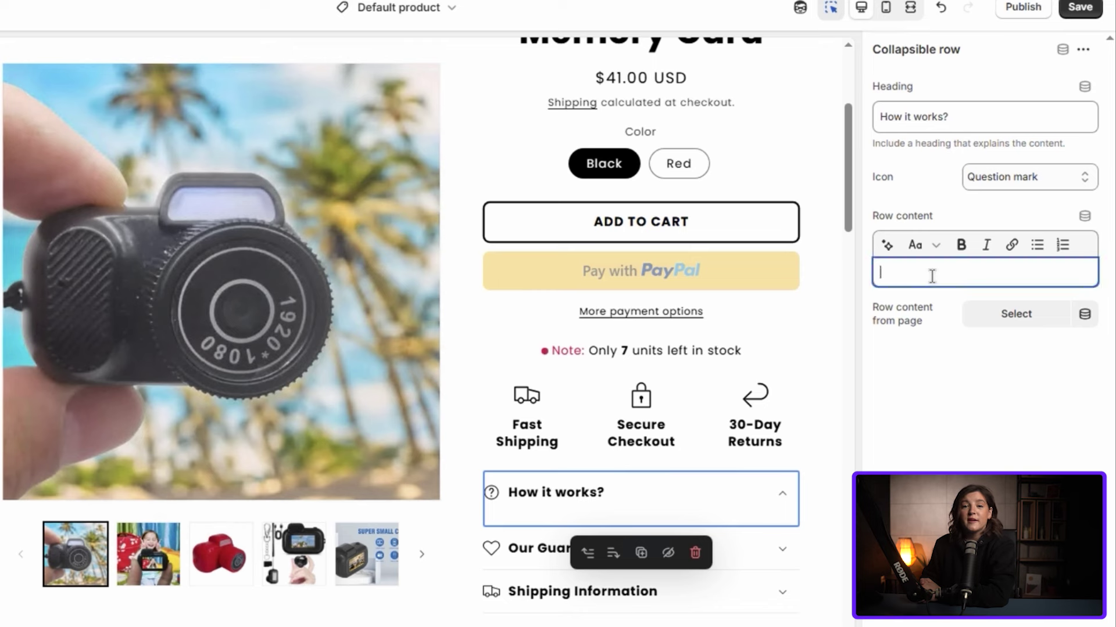
{"action": "type", "text": "Write your content here"}
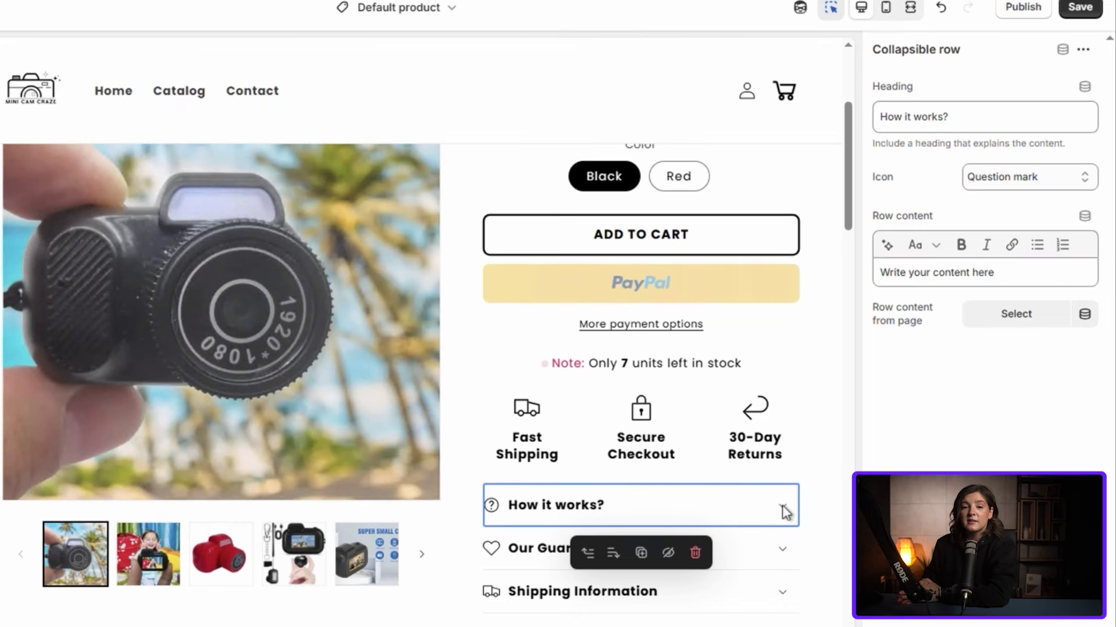
{"action": "left_click", "coordinate": [782, 506]}
Fill the "Shipping Information" collapsible row with the content "Write you content here" and collapse the row.
{"action": "left_click", "coordinate": [729, 590]}
{"action": "left_click", "coordinate": [927, 281]}
{"action": "type", "text": "Write you content here"}
{"action": "left_click", "coordinate": [783, 588]}
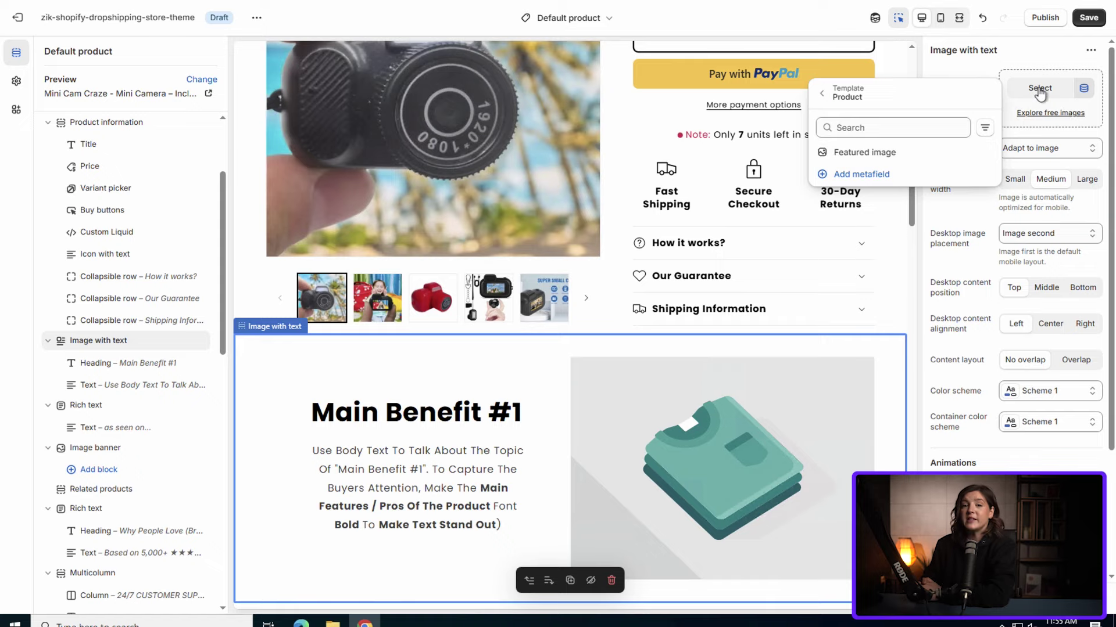
Set the uploaded family photo as the image of the "Main Benefit #1" image with text section.
{"action": "left_click", "coordinate": [1040, 88]}
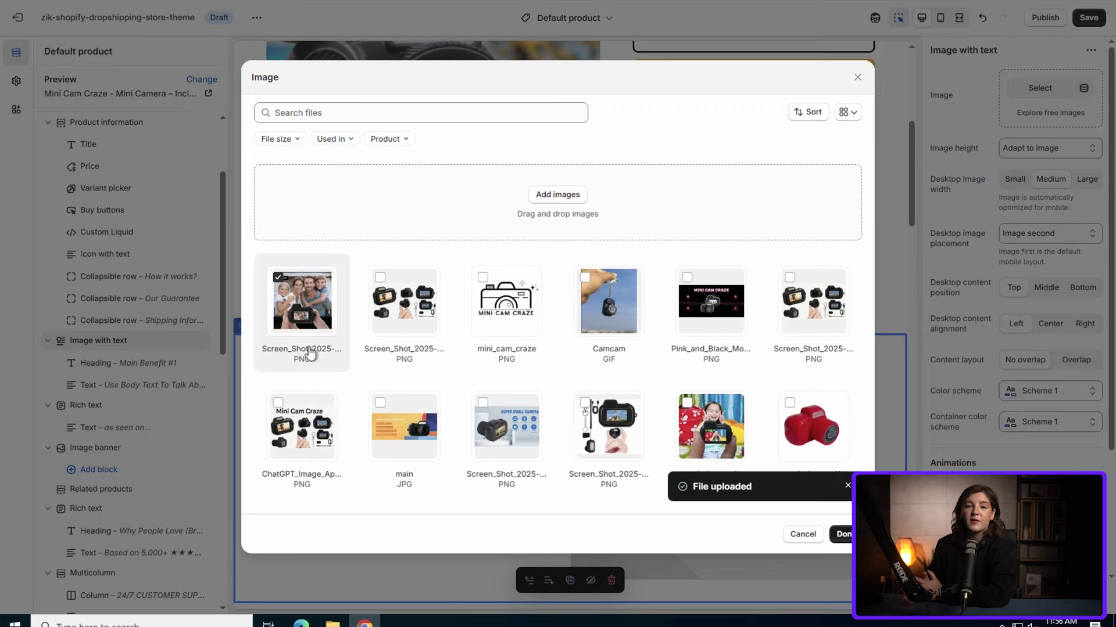
{"action": "left_click", "coordinate": [842, 534]}
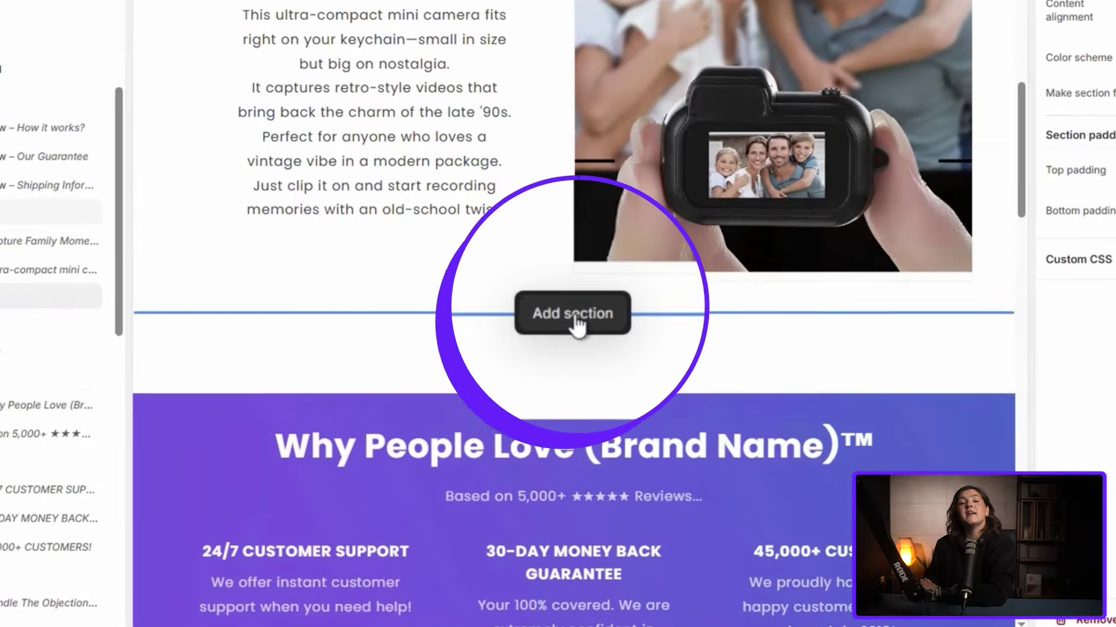
Add an Image with text section above the "Why People Love" block, using the photo of the tiny camera held between two fingers.
{"action": "left_click", "coordinate": [575, 323]}
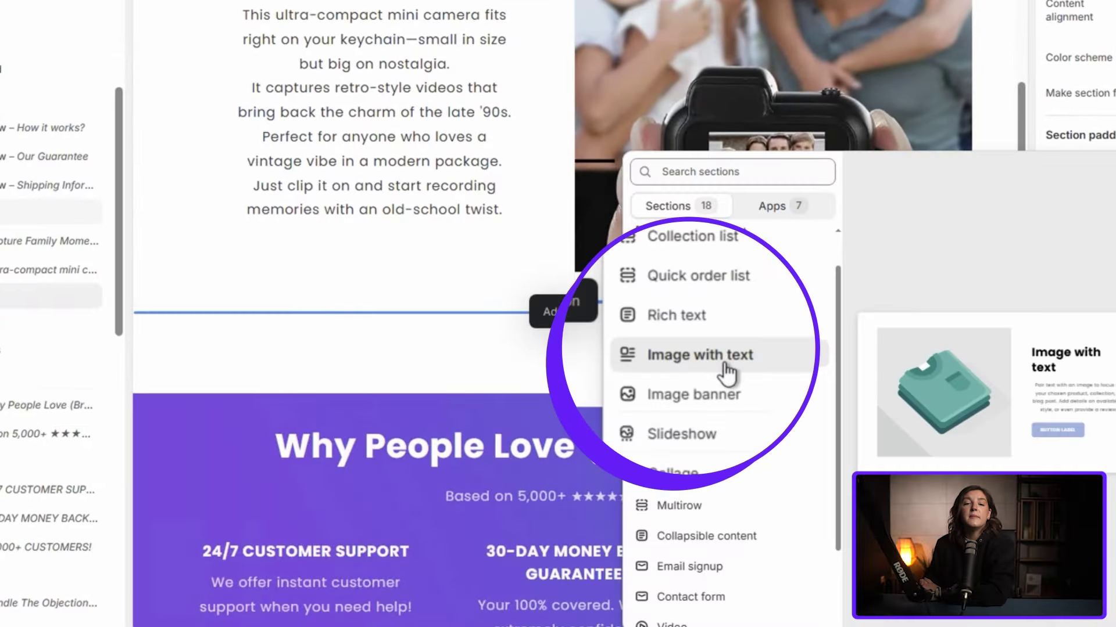
{"action": "left_click", "coordinate": [724, 365]}
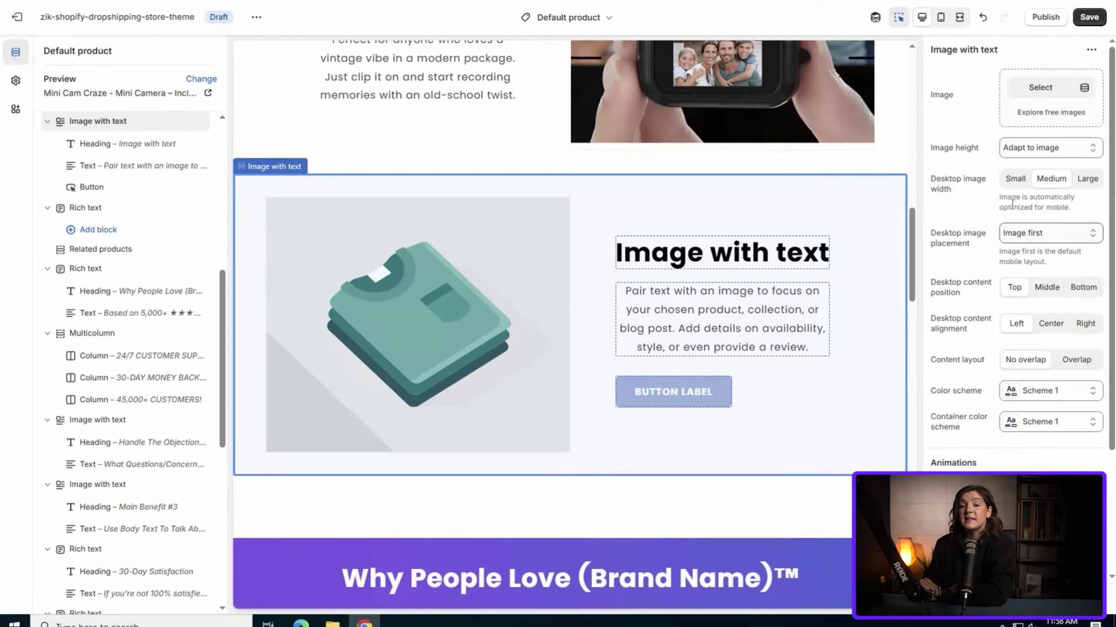
{"action": "left_click", "coordinate": [1039, 88]}
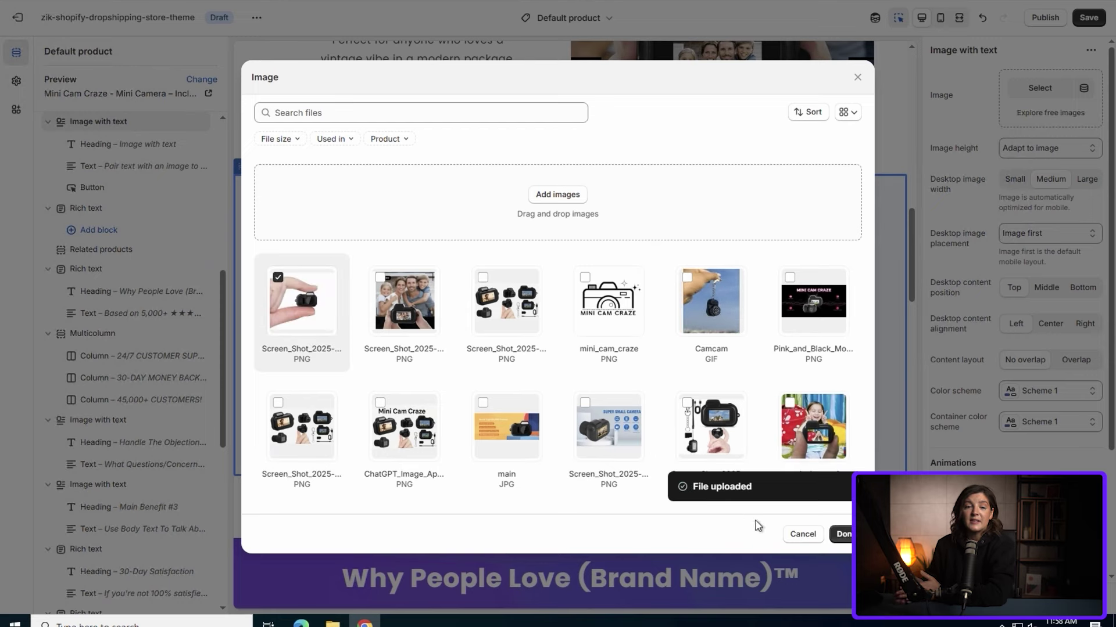
{"action": "left_click", "coordinate": [841, 535]}
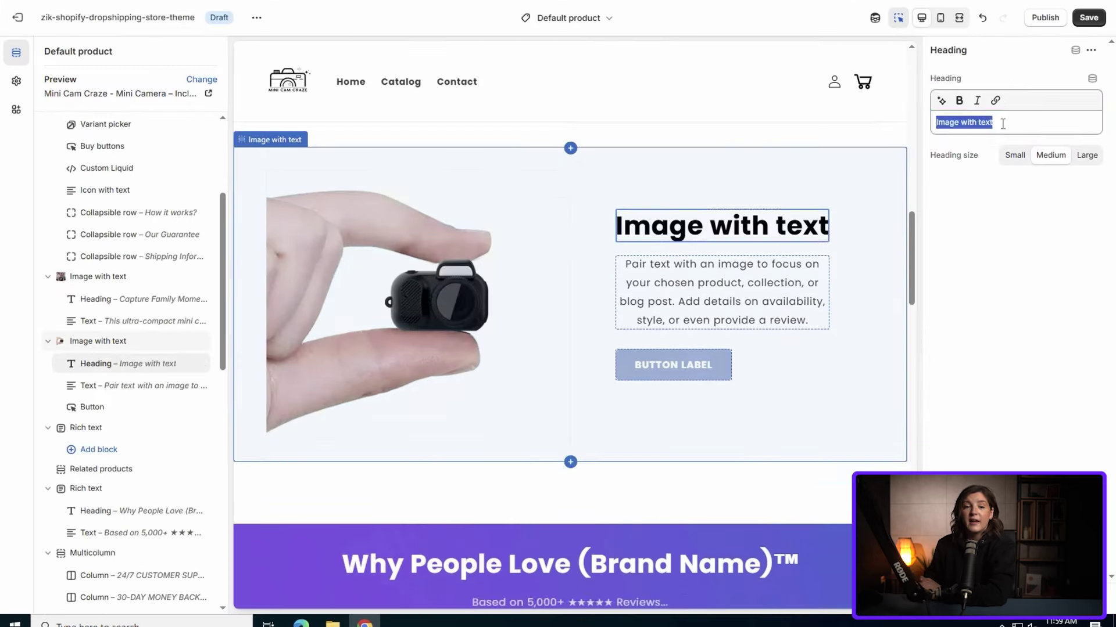
Set the new section's heading to "Big Memories, Tiny Camera" and its text to the paragraph starting "Big moments happen in everyday life".
{"action": "type", "text": "Big Memories, Tiny Camera"}
{"action": "left_click", "coordinate": [1003, 347]}
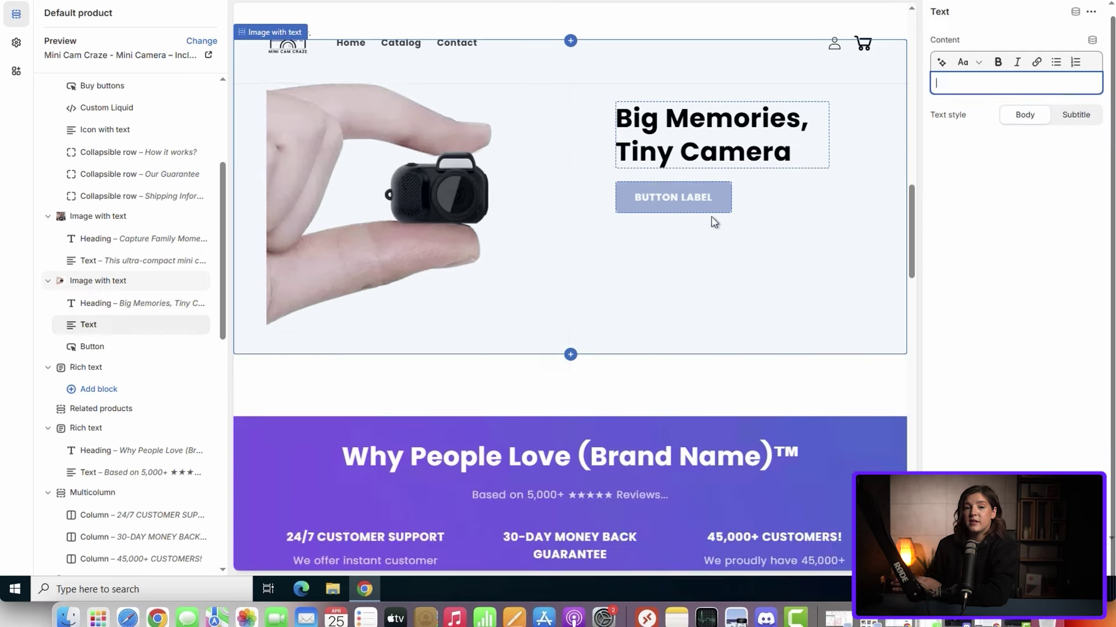
{"action": "type", "text": "Big moments happen in everyday life—and this tiny camera is always ready. Clip it to your keys, backpack, or stroller and take it anywhere with ease. It’s the perfect little companion for capturing family fun on the go."}
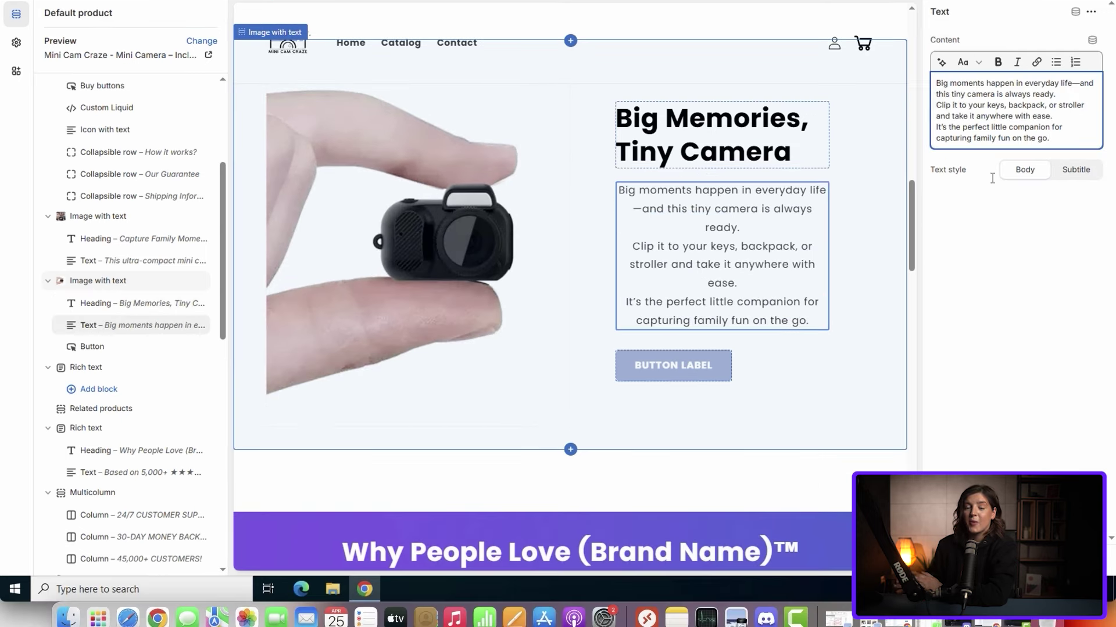
{"action": "left_click", "coordinate": [988, 312]}
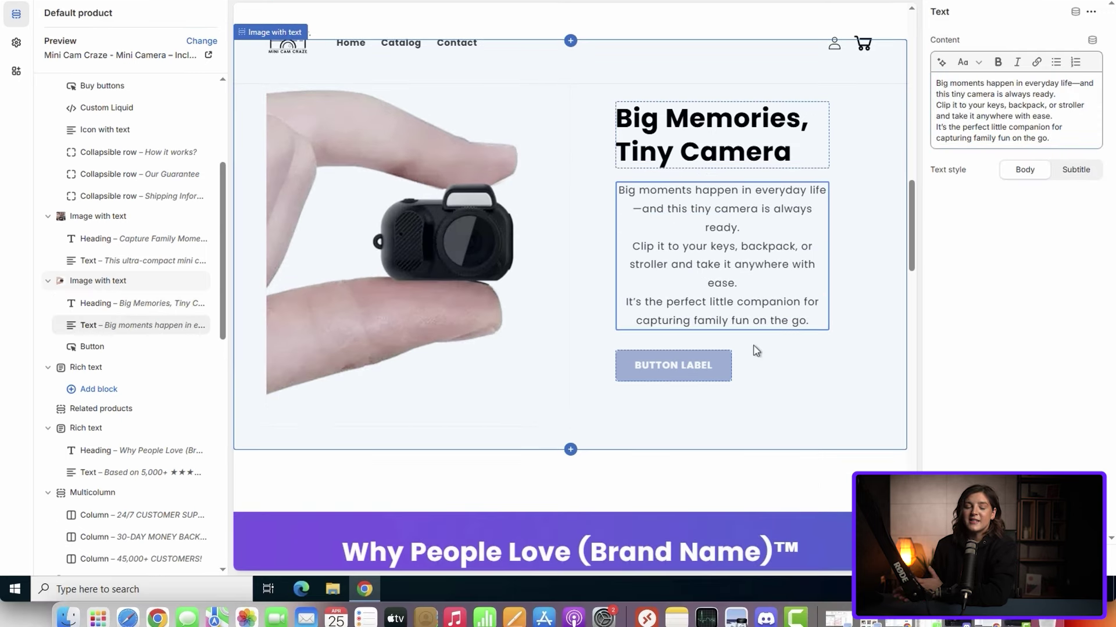
{"action": "left_click", "coordinate": [700, 368]}
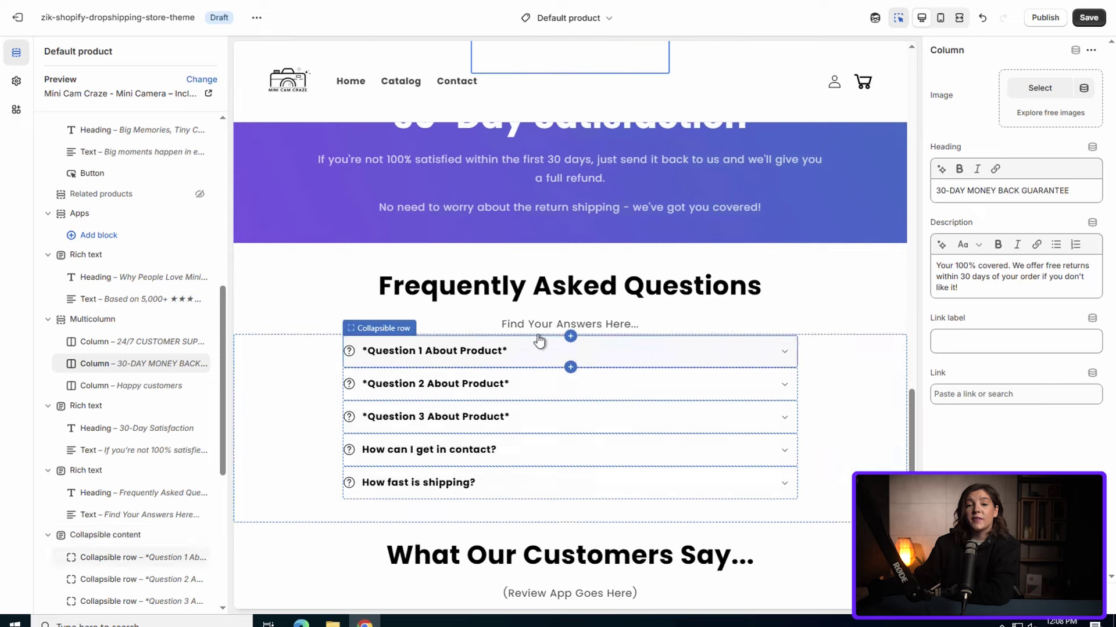
Open the "*Question 1 About Product*" row in the Frequently Asked Questions section.
{"action": "left_click", "coordinate": [469, 352]}
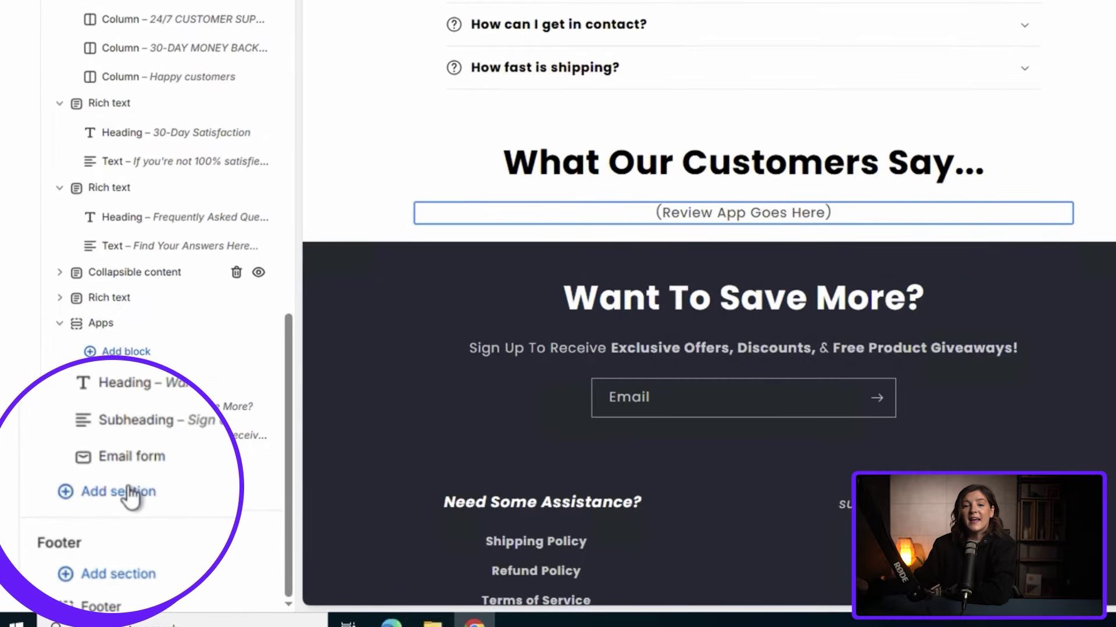
Add the Judge.me Review Widget as an app section and move it above the Email signup section.
{"action": "left_click", "coordinate": [122, 491]}
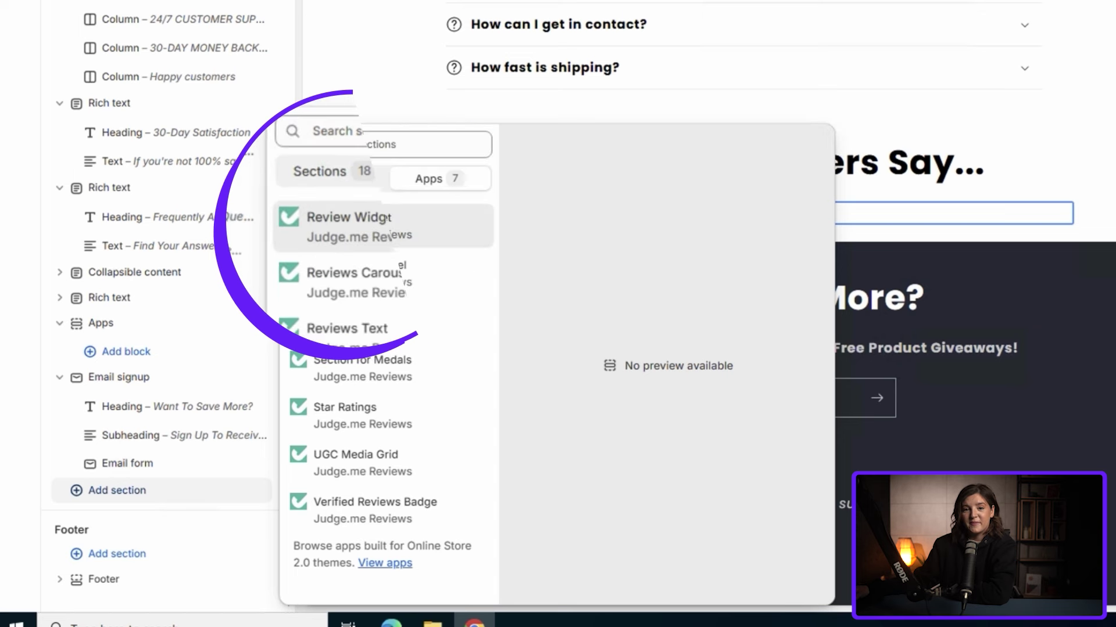
{"action": "left_click", "coordinate": [405, 237]}
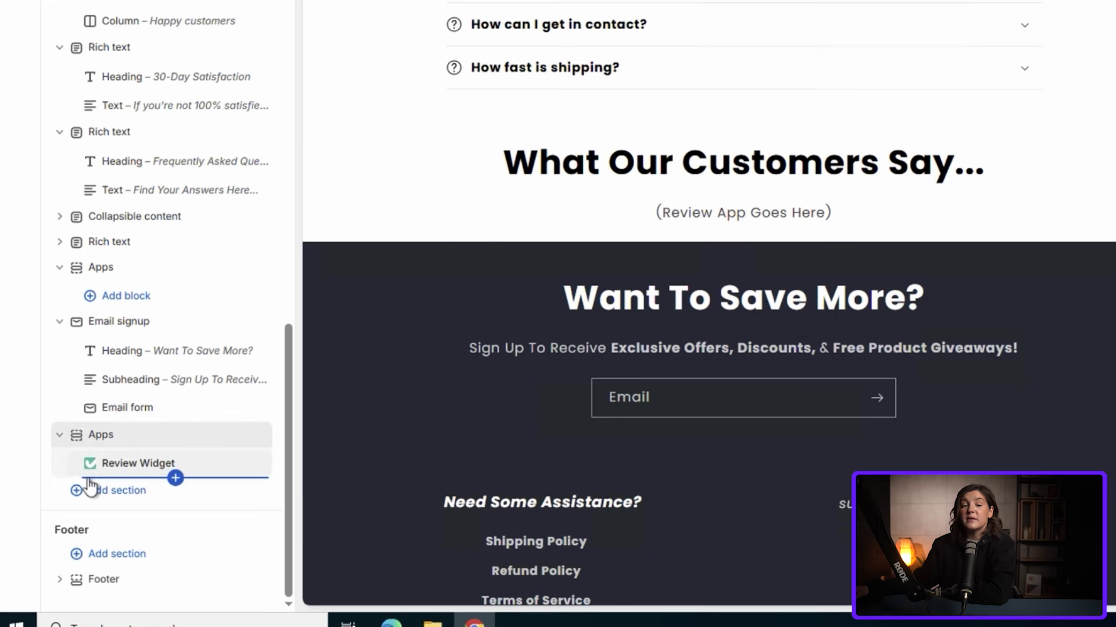
{"action": "left_click_drag", "start_coordinate": [96, 386], "coordinate": [94, 450]}
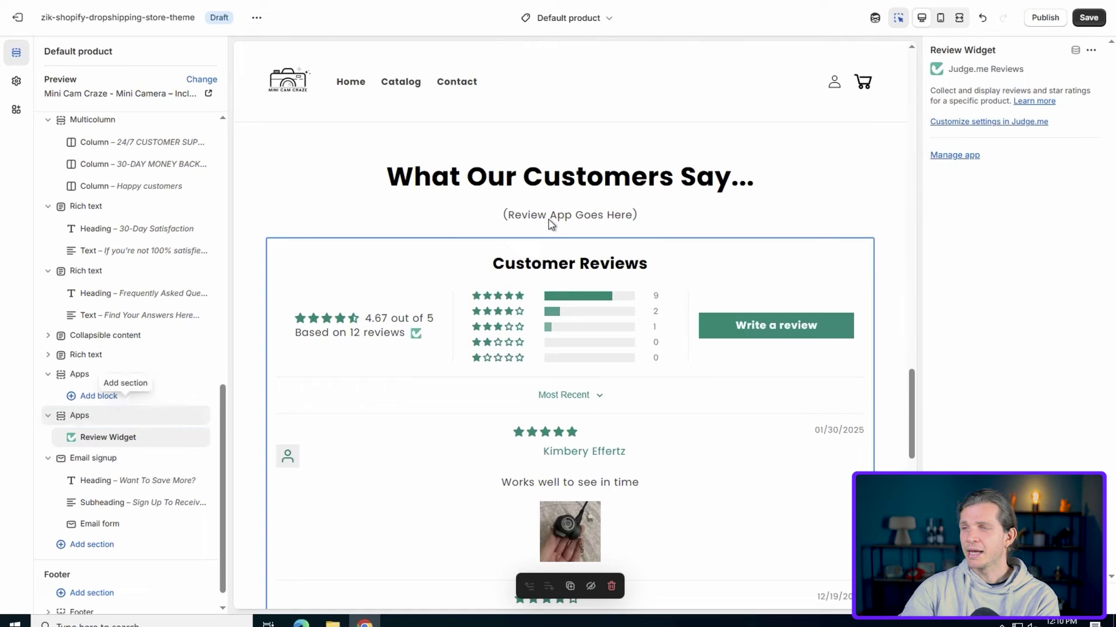
Clear the "(Review App Goes Here)" placeholder text under the "What Our Customers Say..." heading.
{"action": "left_click", "coordinate": [620, 219]}
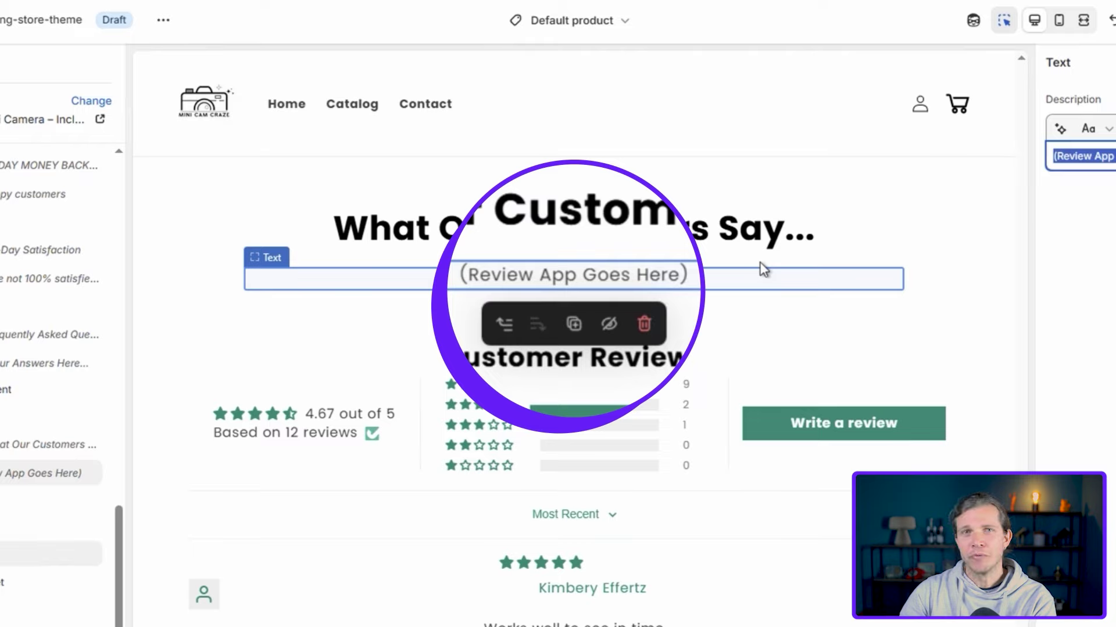
{"action": "key", "text": "BackSpace"}
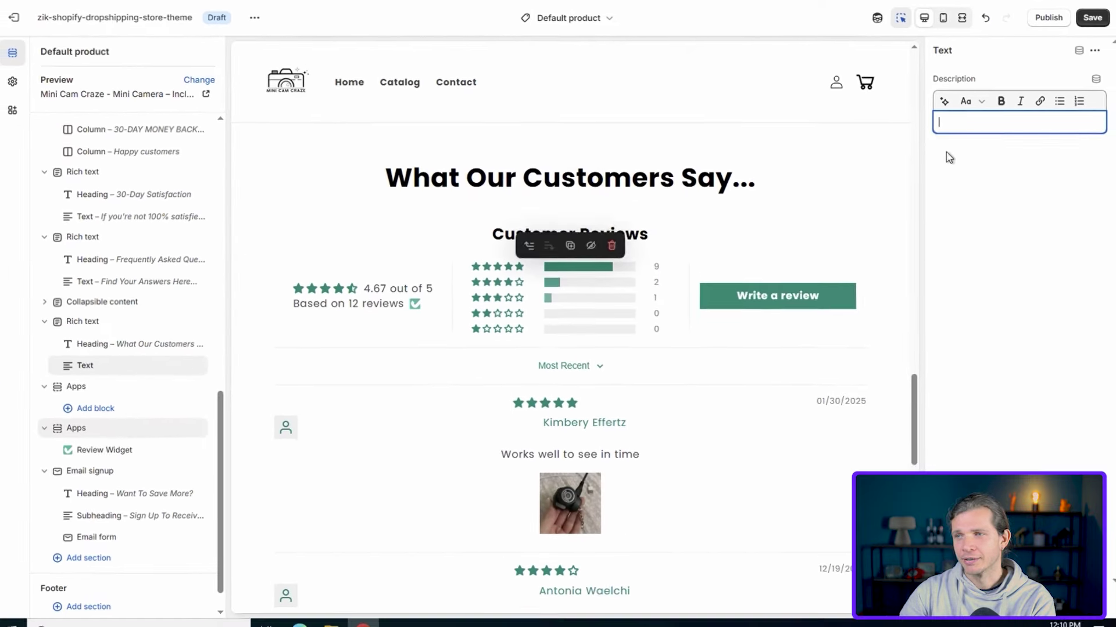
{"action": "left_click_drag", "start_coordinate": [909, 400], "coordinate": [909, 504]}
{"action": "scroll", "coordinate": [782, 420], "scroll_direction": "down", "scroll_amount": 3}
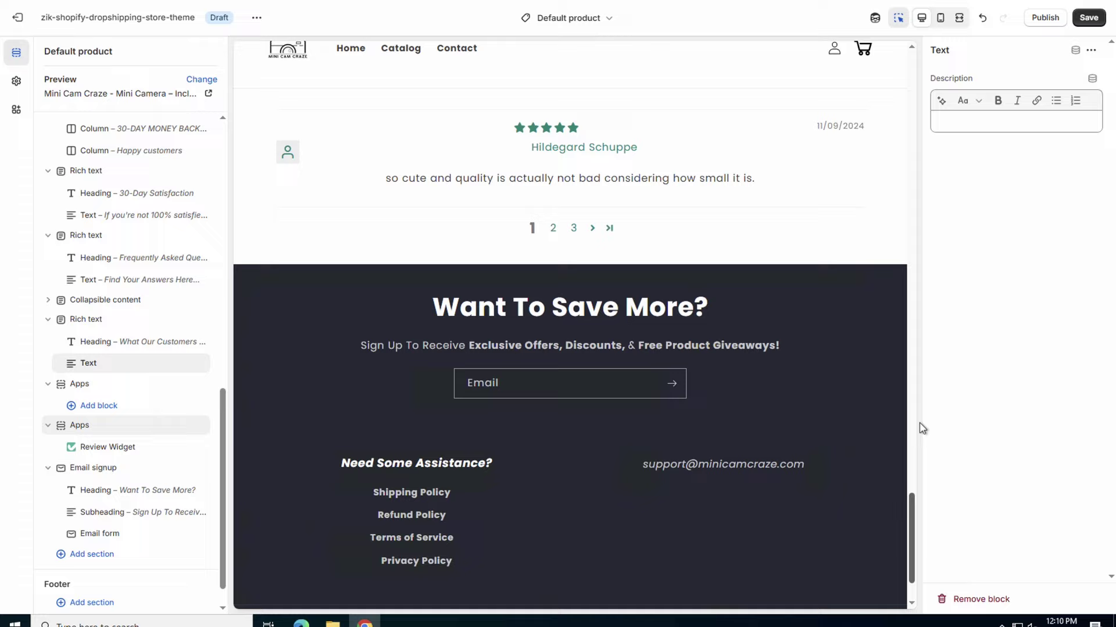
{"action": "scroll", "coordinate": [906, 224], "scroll_direction": "up", "scroll_amount": 15}
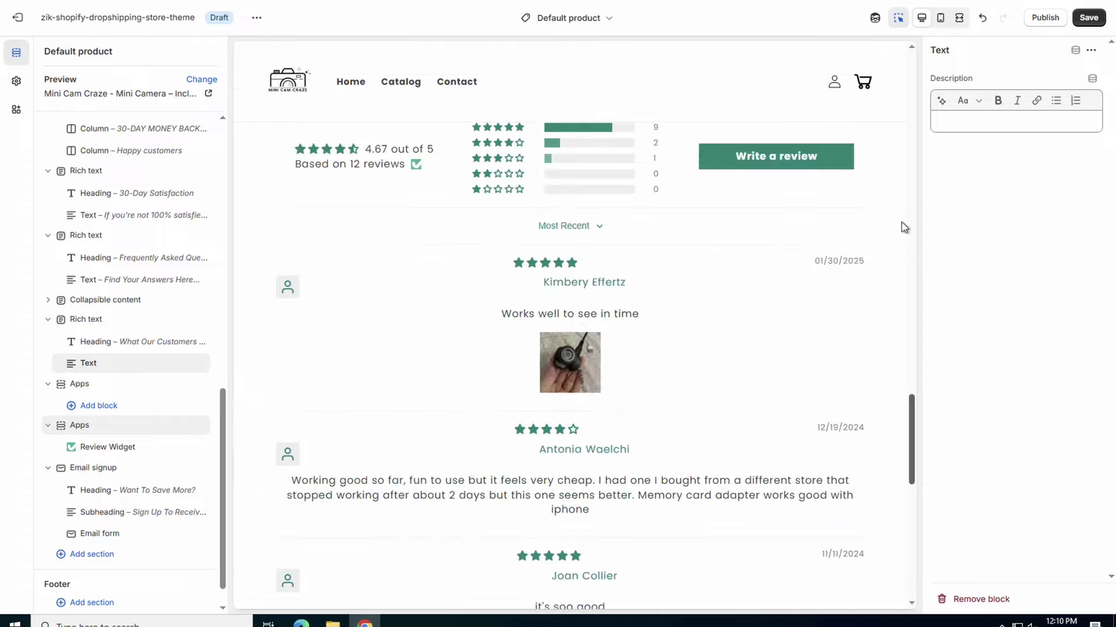
{"action": "left_click_drag", "start_coordinate": [915, 224], "coordinate": [909, 76]}
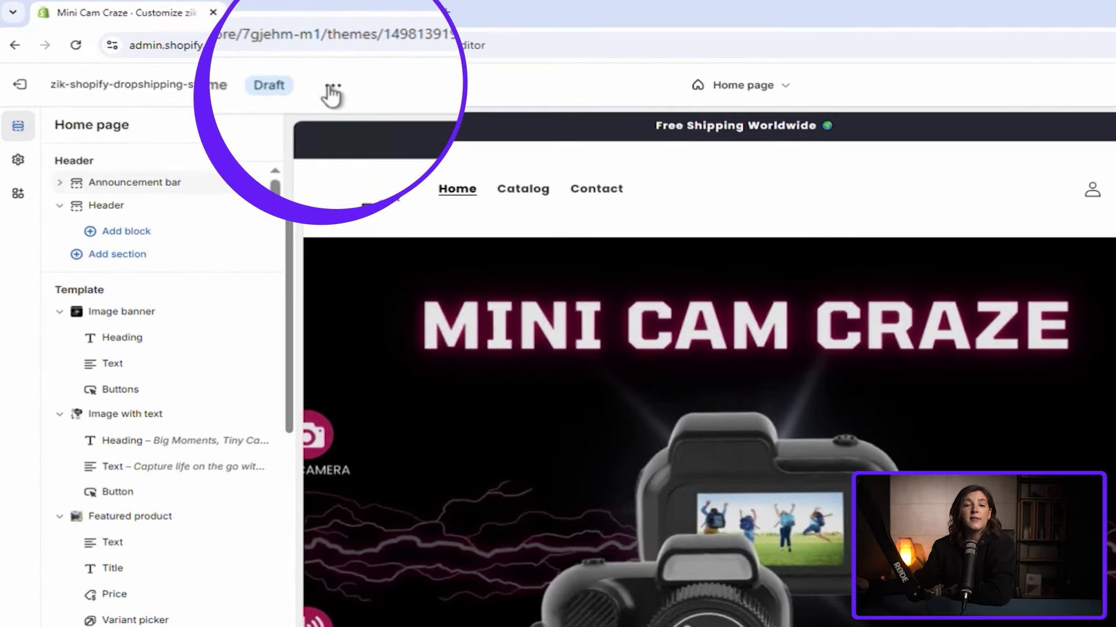
Preview the draft theme's home page in the browser and look over its banner and first sections.
{"action": "left_click", "coordinate": [256, 65]}
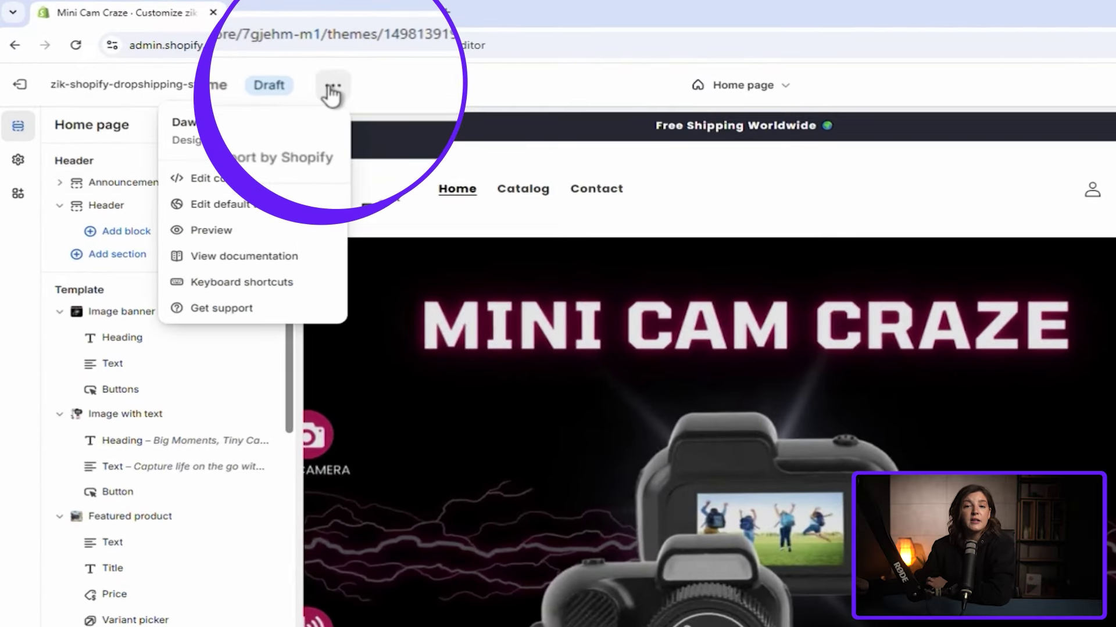
{"action": "left_click", "coordinate": [211, 230]}
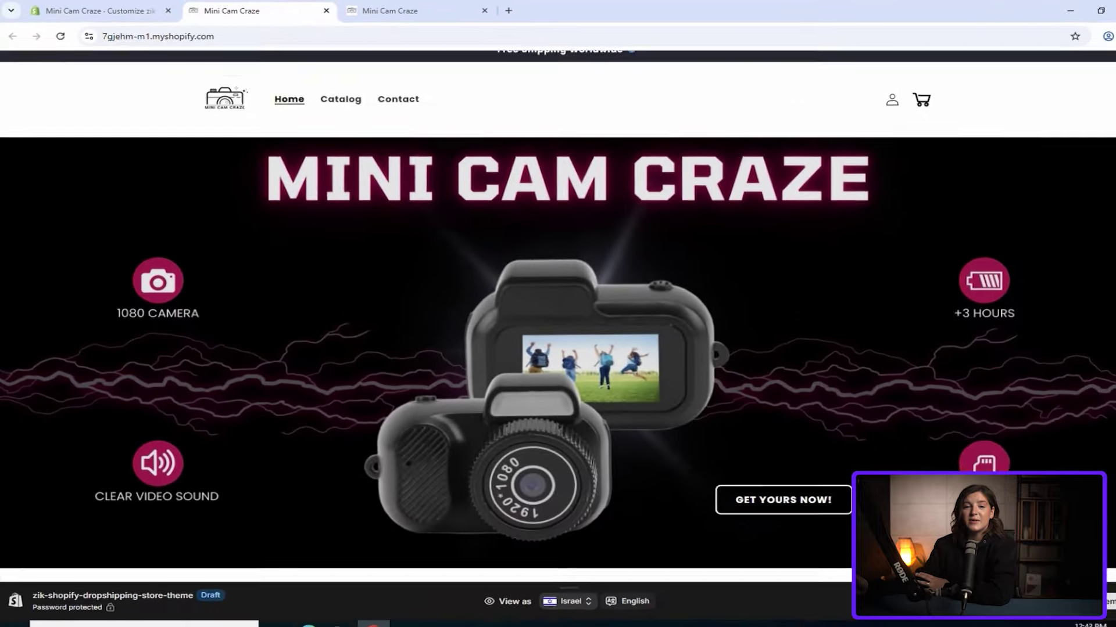
{"action": "scroll", "coordinate": [1104, 218], "scroll_direction": "down", "scroll_amount": 7}
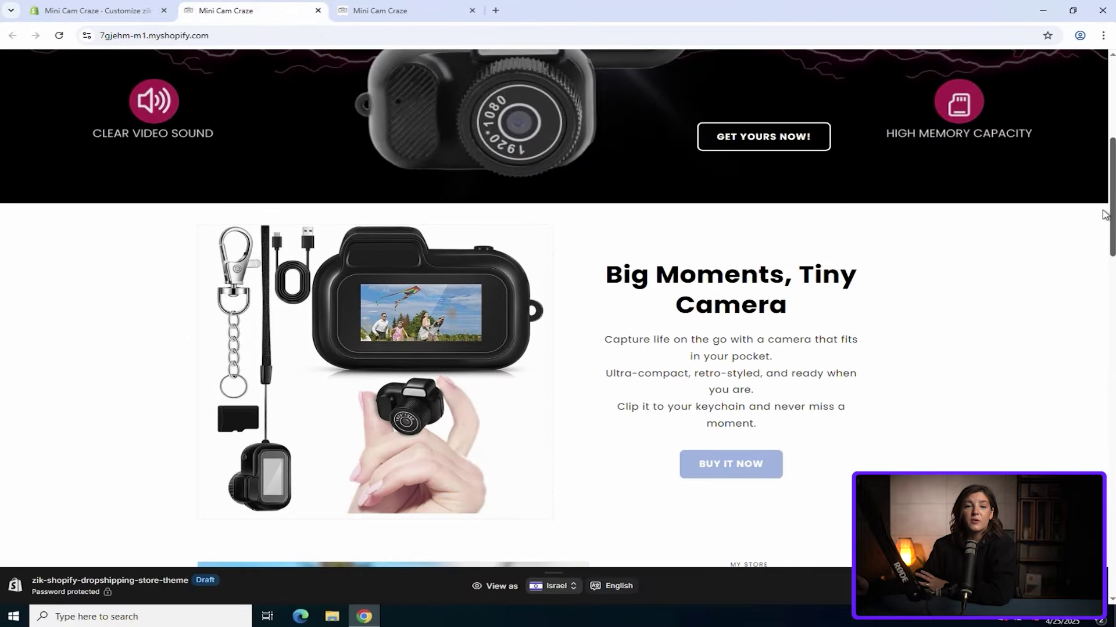
Look over the rest of the home page preview from the "Big Moments, Tiny Camera" section to "Want To Save More?".
{"action": "scroll", "coordinate": [1104, 215], "scroll_direction": "down", "scroll_amount": 7}
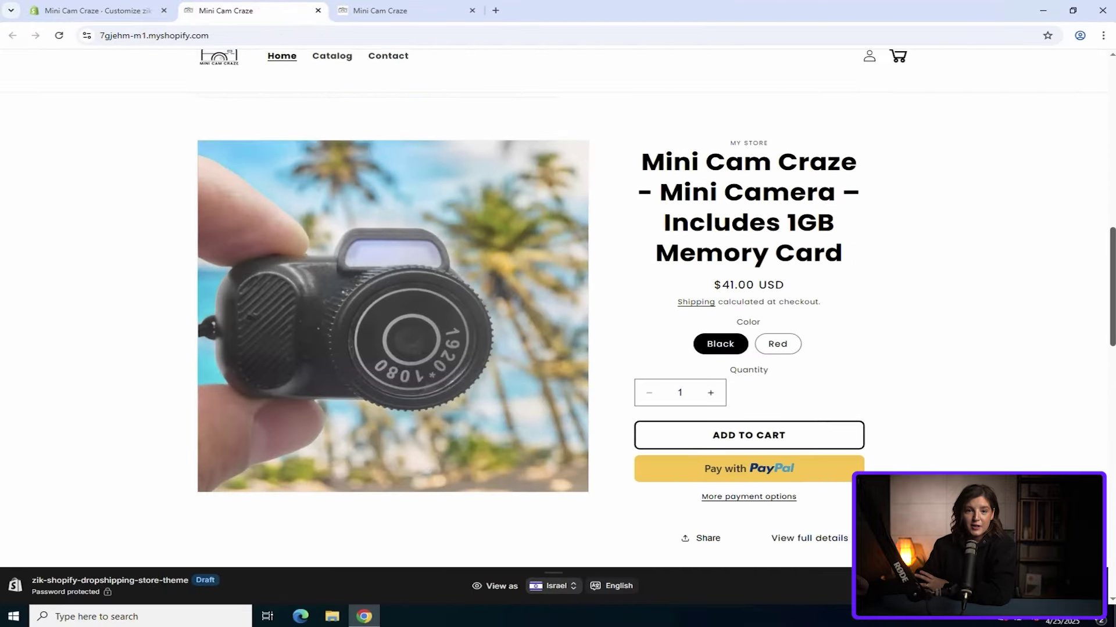
{"action": "scroll", "coordinate": [558, 308], "scroll_direction": "down", "scroll_amount": 7}
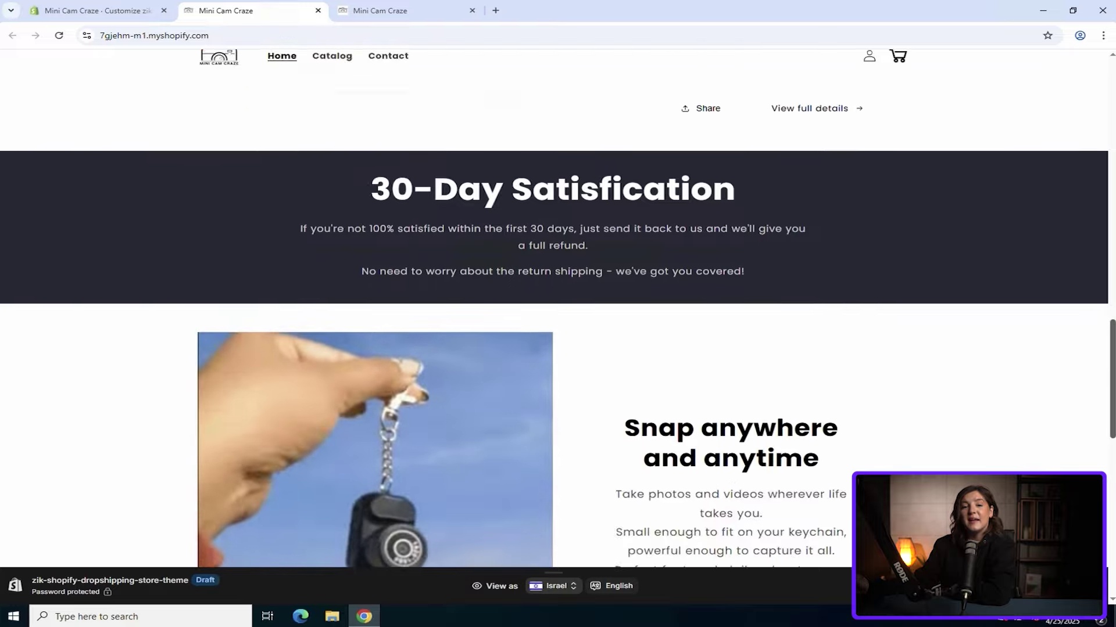
{"action": "scroll", "coordinate": [1112, 480], "scroll_direction": "down", "scroll_amount": 7}
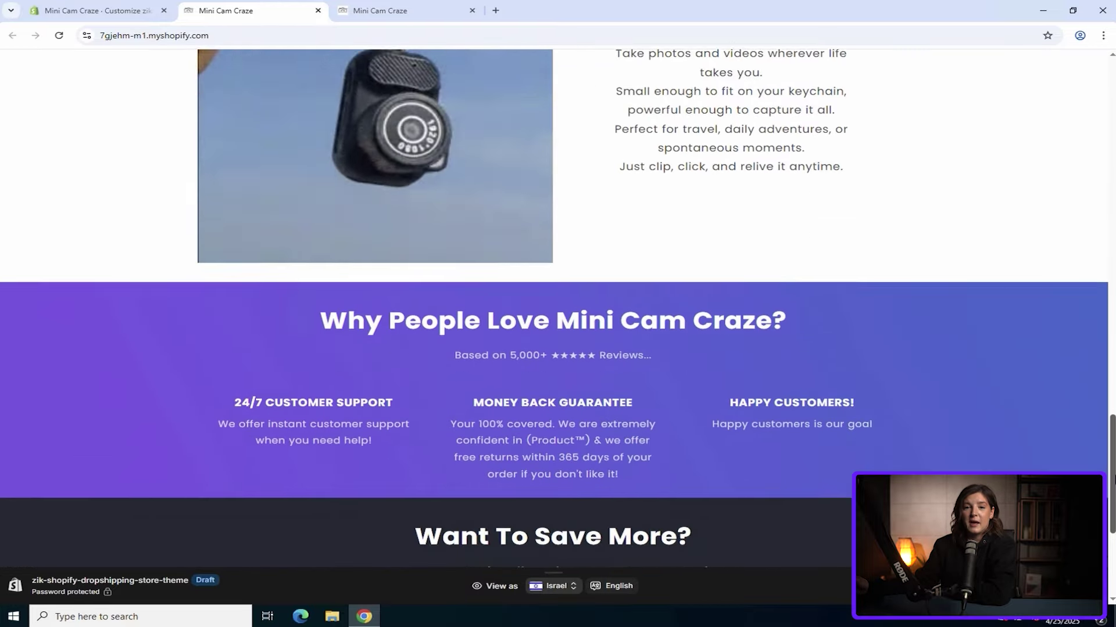
{"action": "left_click_drag", "start_coordinate": [1114, 480], "coordinate": [1114, 122]}
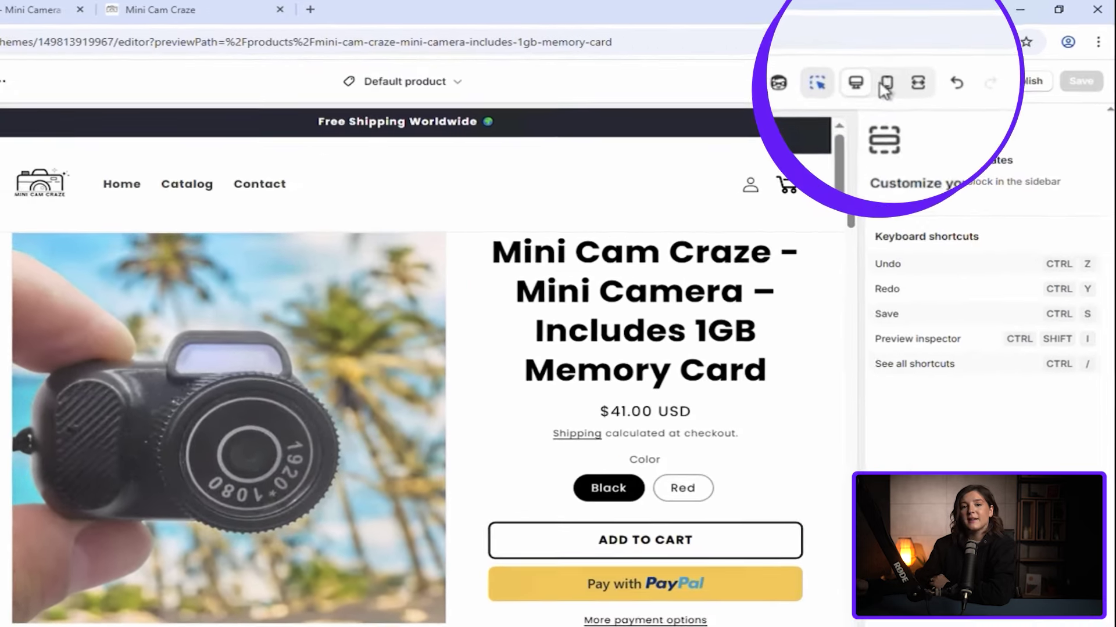
Switch the theme editor's Default product preview to the mobile view and look through the page.
{"action": "left_click", "coordinate": [884, 85]}
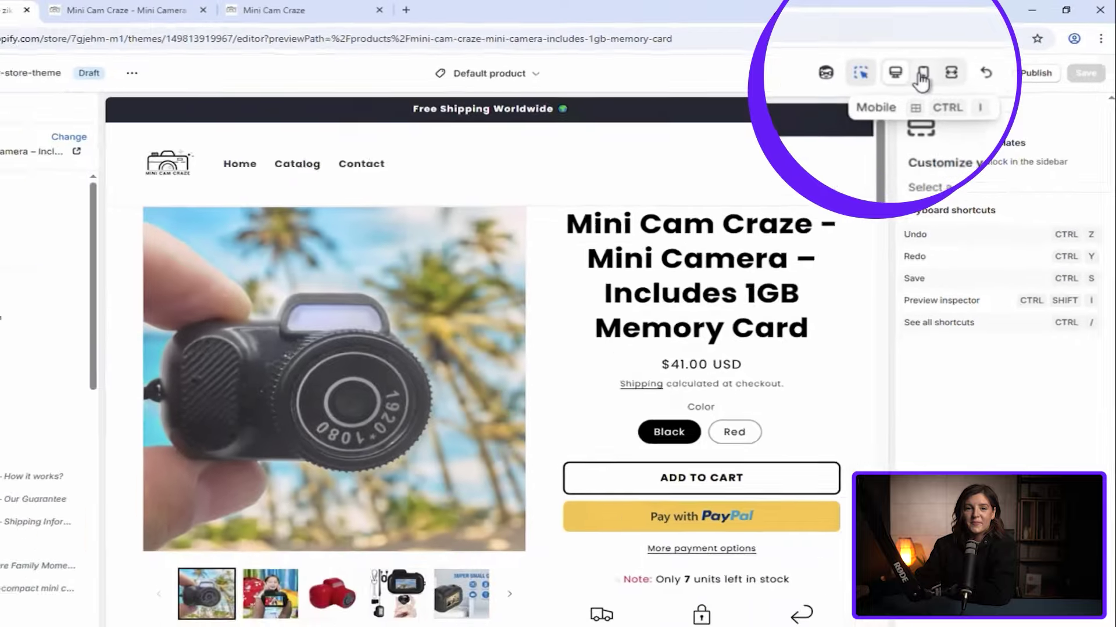
{"action": "scroll", "coordinate": [456, 473], "scroll_direction": "down", "scroll_amount": 8}
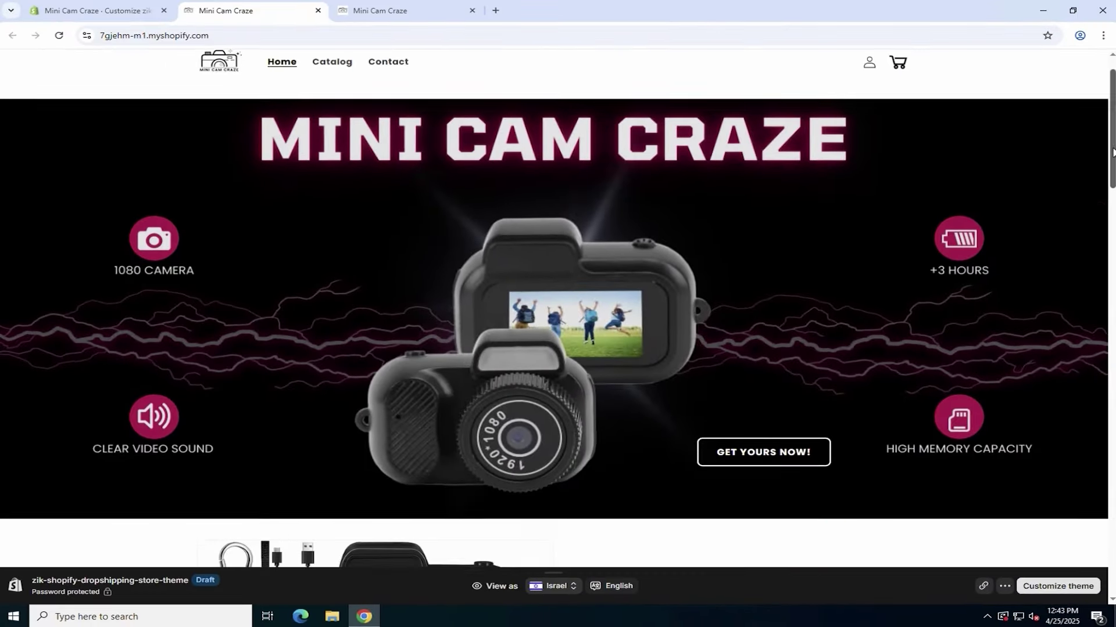
Review the whole draft home page again in the browser, from the banner to the email signup section, and return to its start.
{"action": "scroll", "coordinate": [1104, 214], "scroll_direction": "down", "scroll_amount": 5}
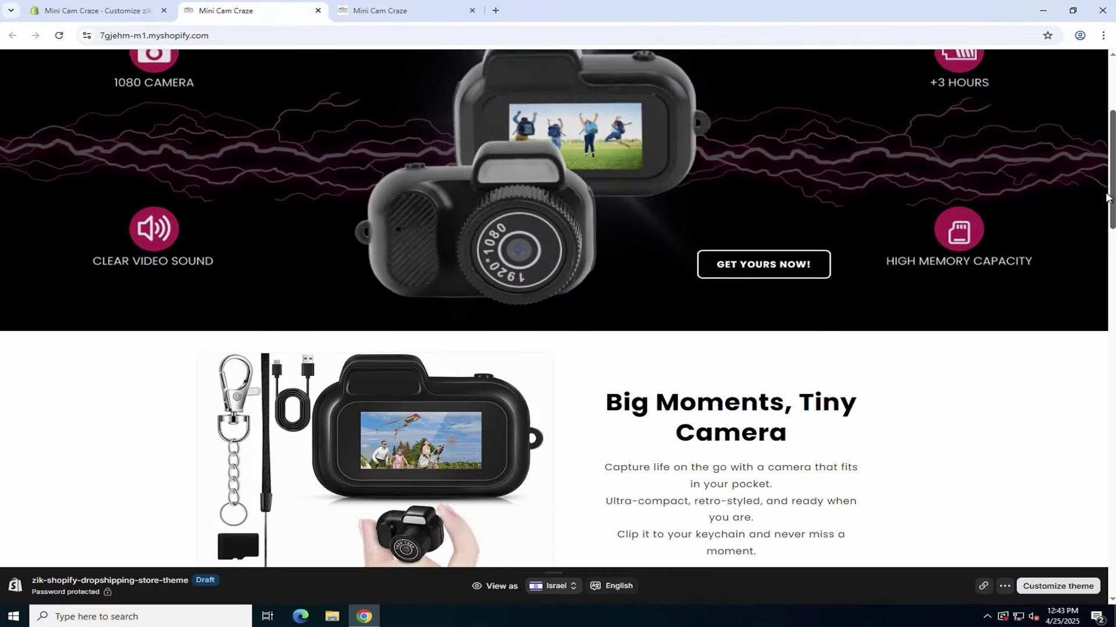
{"action": "scroll", "coordinate": [1104, 214], "scroll_direction": "down", "scroll_amount": 6}
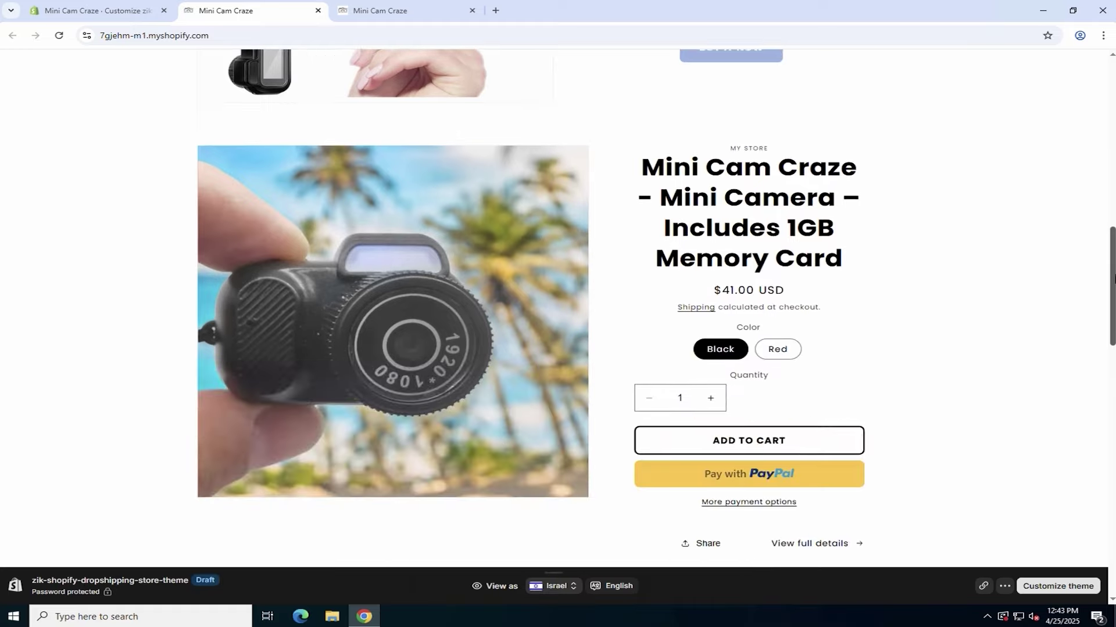
{"action": "scroll", "coordinate": [553, 309], "scroll_direction": "down", "scroll_amount": 6}
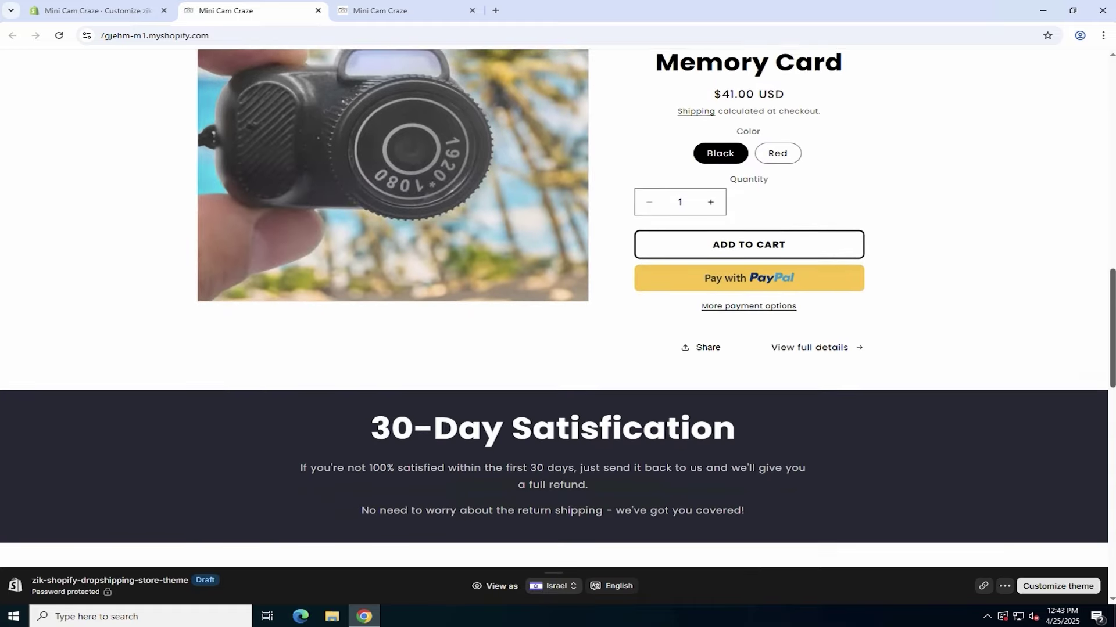
{"action": "scroll", "coordinate": [553, 309], "scroll_direction": "down", "scroll_amount": 5}
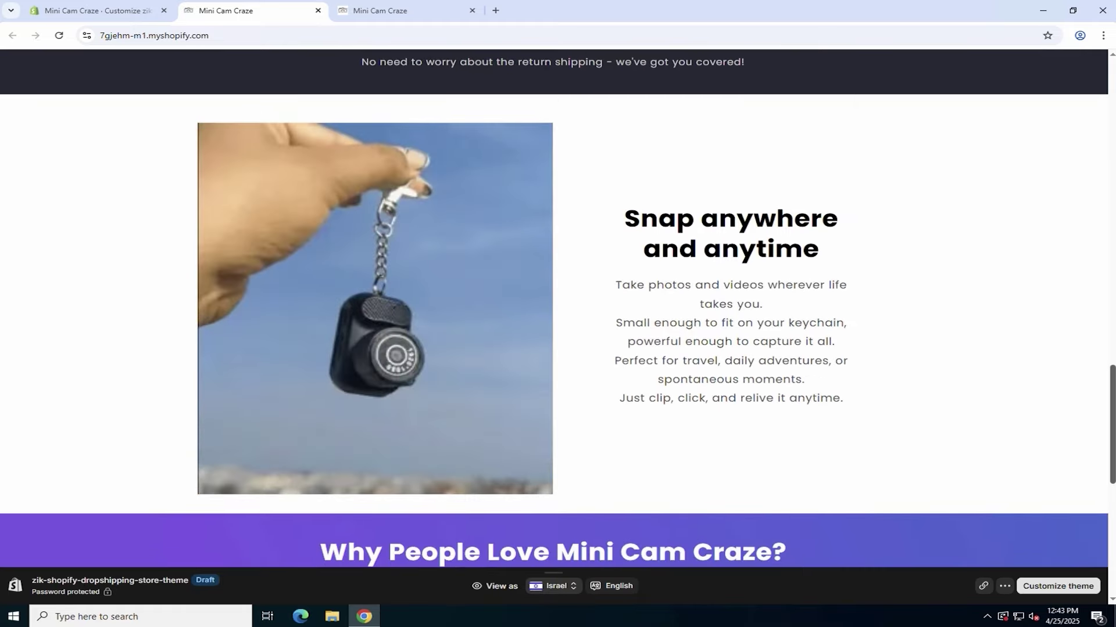
{"action": "scroll", "coordinate": [553, 308], "scroll_direction": "down", "scroll_amount": 5}
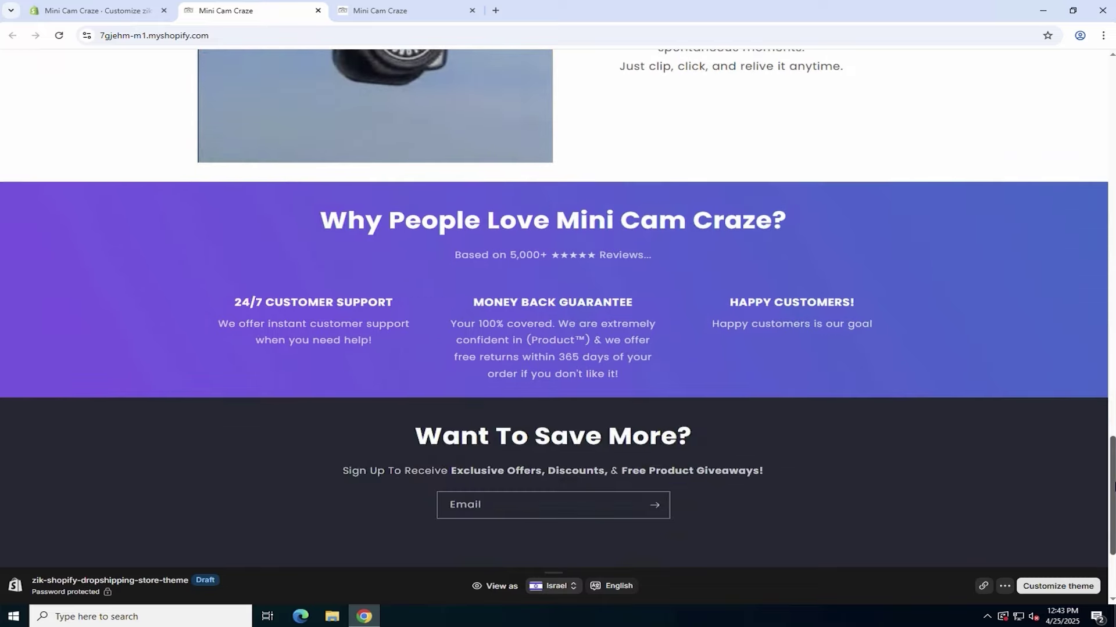
{"action": "left_click_drag", "start_coordinate": [1113, 513], "coordinate": [1114, 139]}
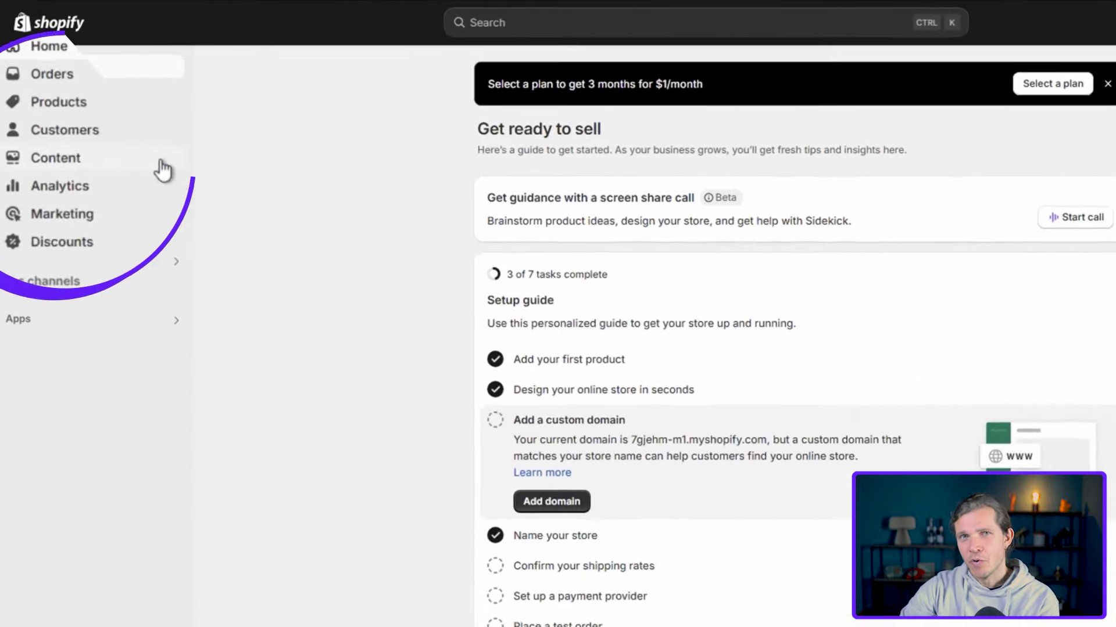
Remove the Catalog item from the store's Main menu.
{"action": "left_click", "coordinate": [163, 168]}
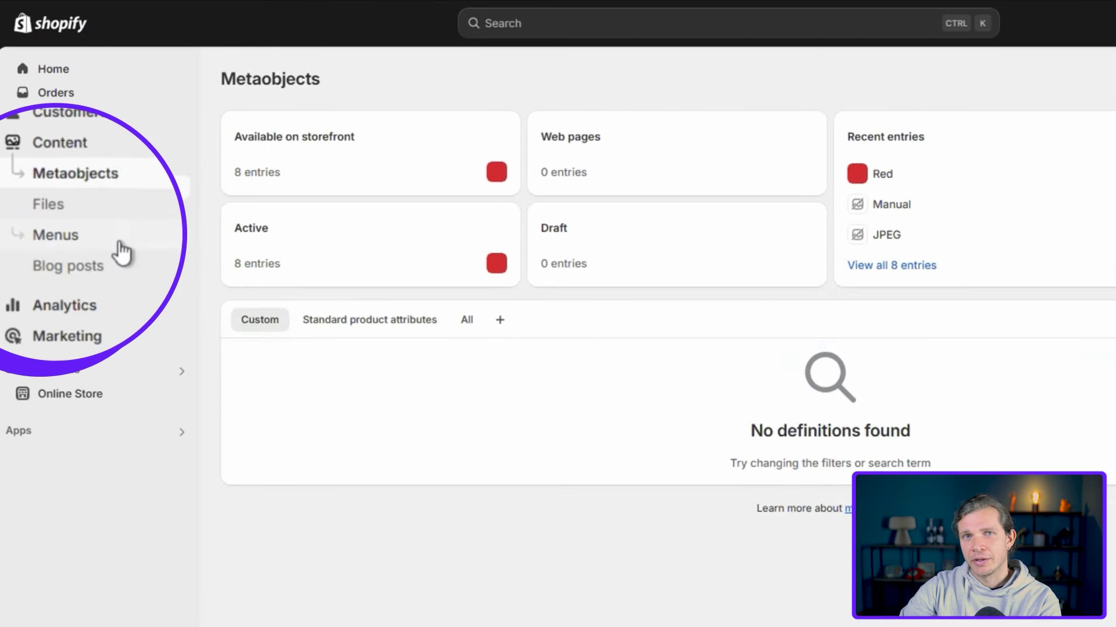
{"action": "left_click", "coordinate": [122, 251]}
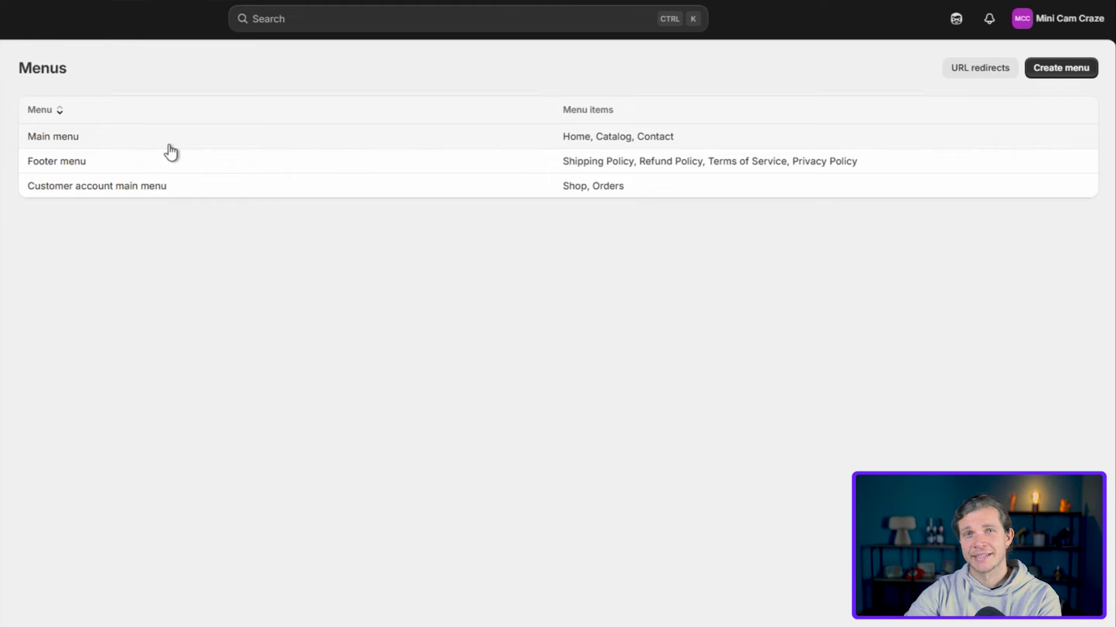
{"action": "left_click", "coordinate": [169, 146]}
{"action": "mouse_move", "coordinate": [378, 288]}
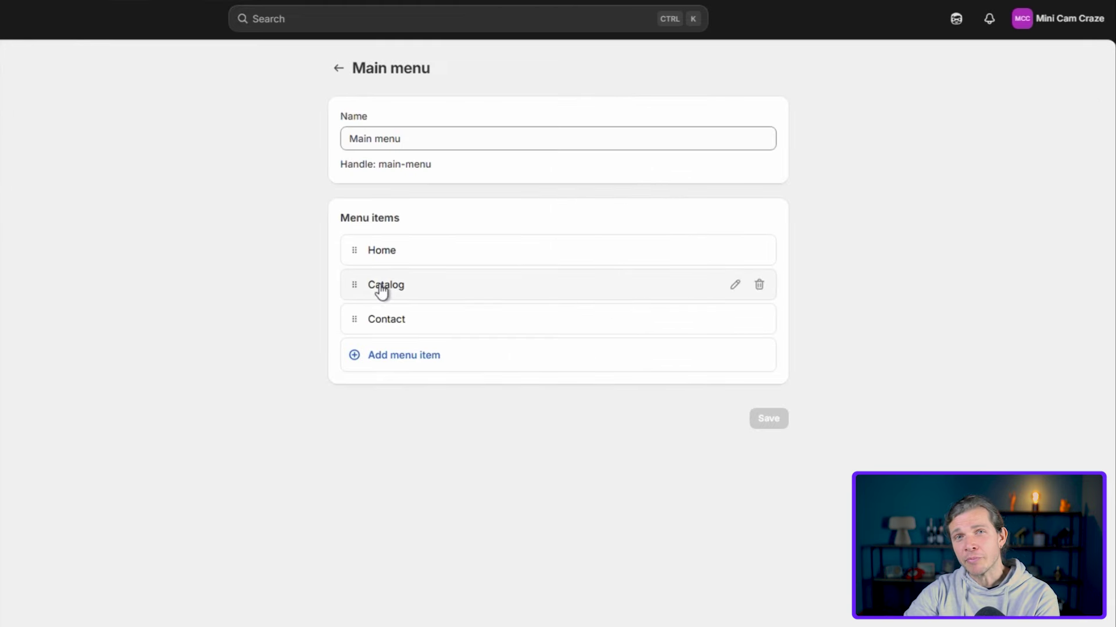
{"action": "left_click", "coordinate": [759, 286]}
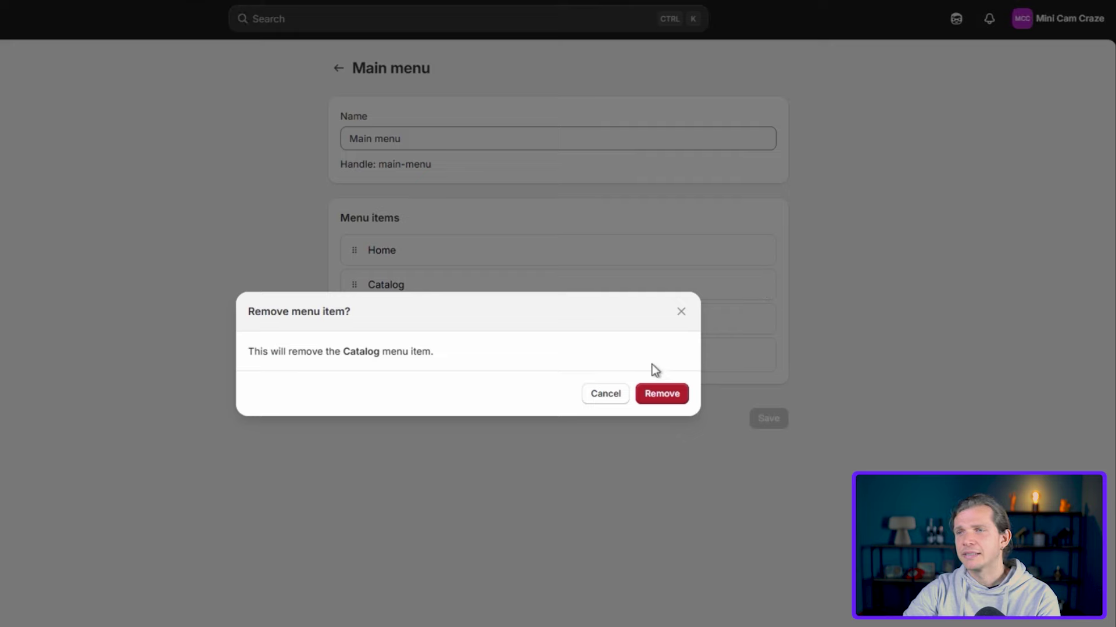
{"action": "left_click", "coordinate": [656, 392]}
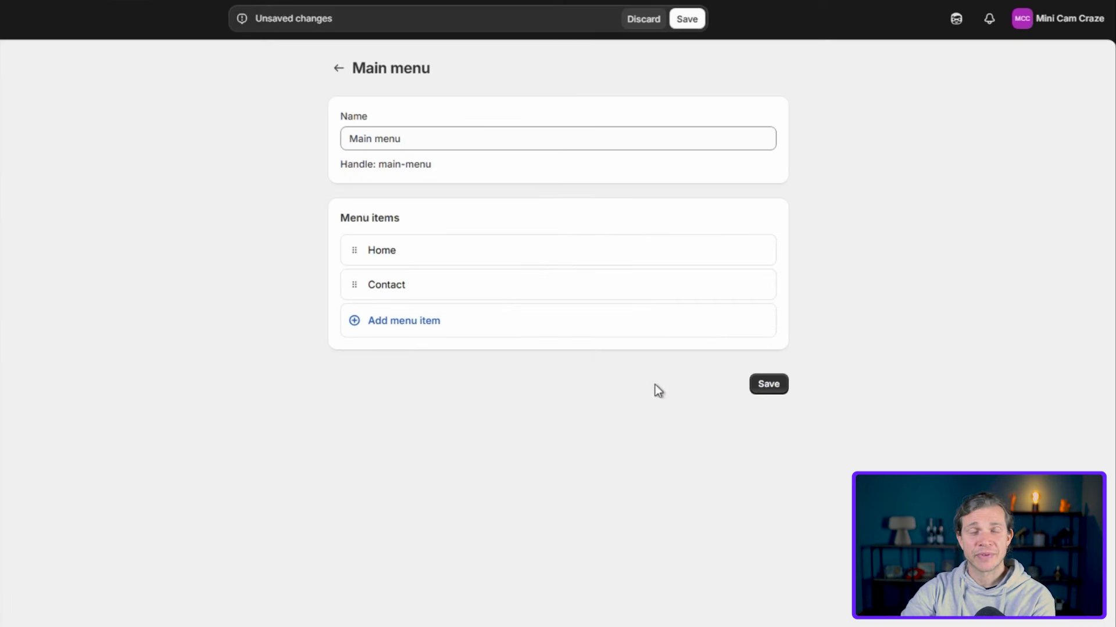
Add a "Buy Mini Cam Craze" item linked to the mini camera product, save the Main menu and try the link in the store preview.
{"action": "left_click", "coordinate": [563, 333]}
{"action": "type", "text": "Buy Mini Ca"}
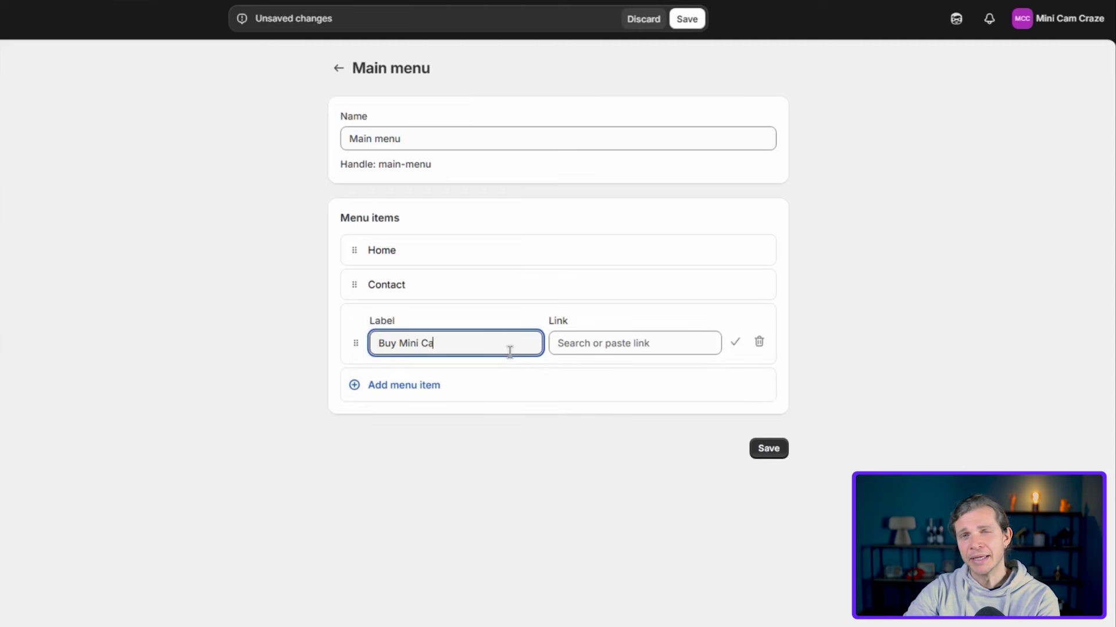
{"action": "type", "text": "m Craze"}
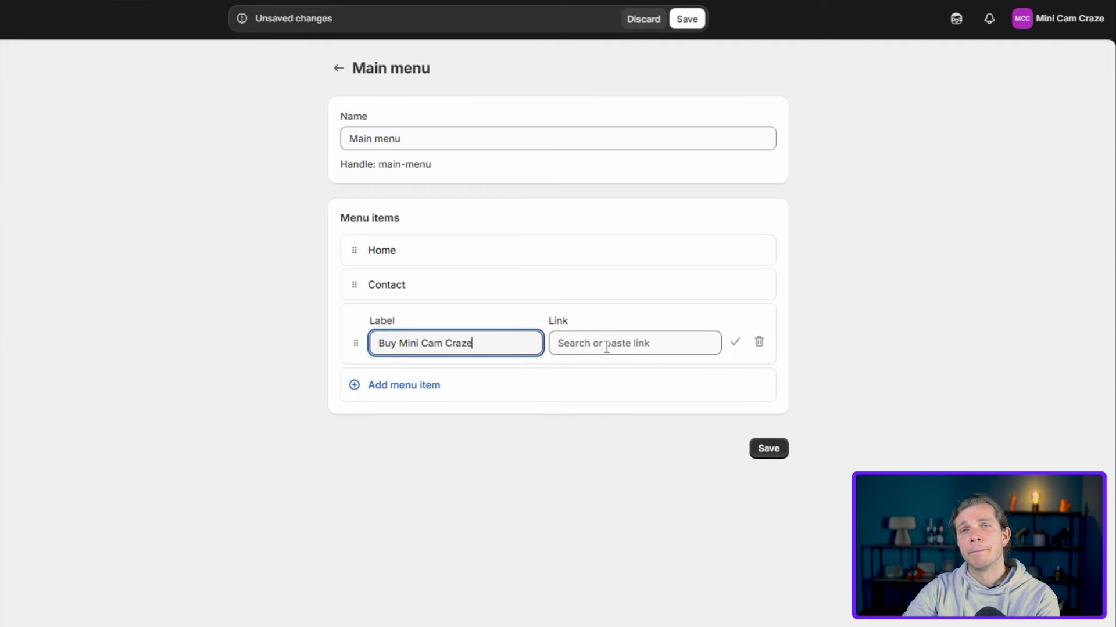
{"action": "left_click", "coordinate": [605, 344]}
{"action": "left_click", "coordinate": [697, 488]}
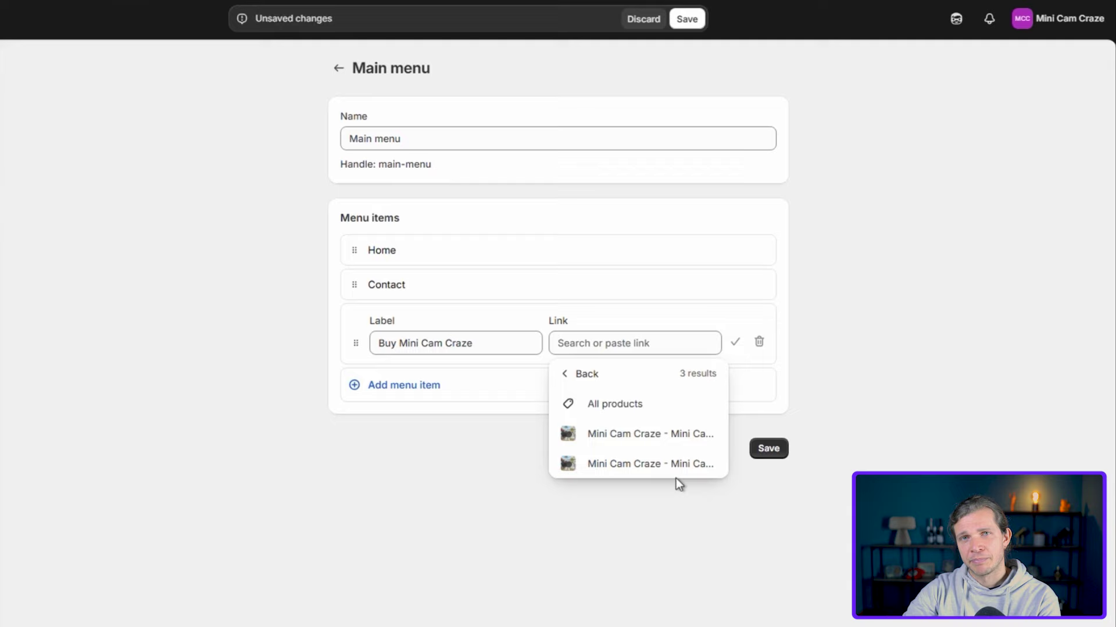
{"action": "left_click", "coordinate": [664, 437]}
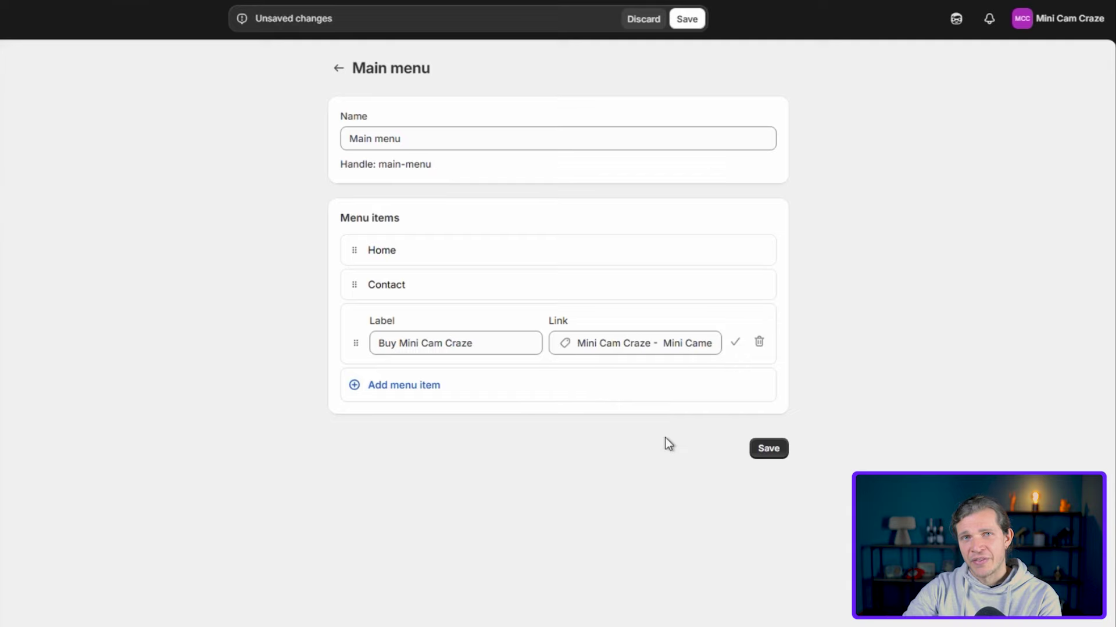
{"action": "left_click", "coordinate": [767, 452]}
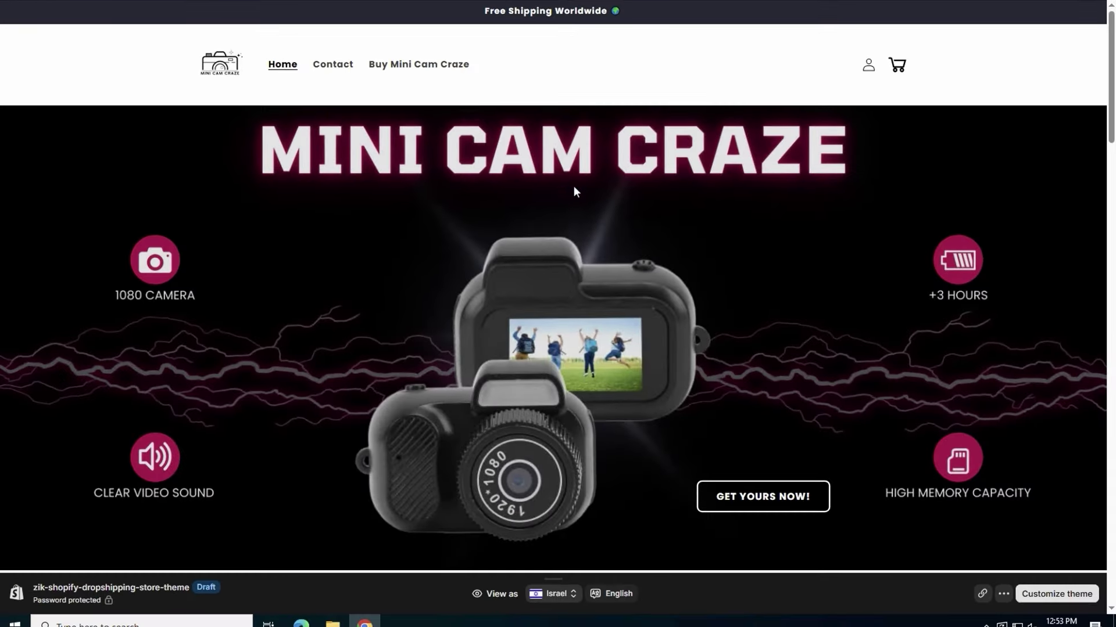
{"action": "left_click", "coordinate": [433, 70]}
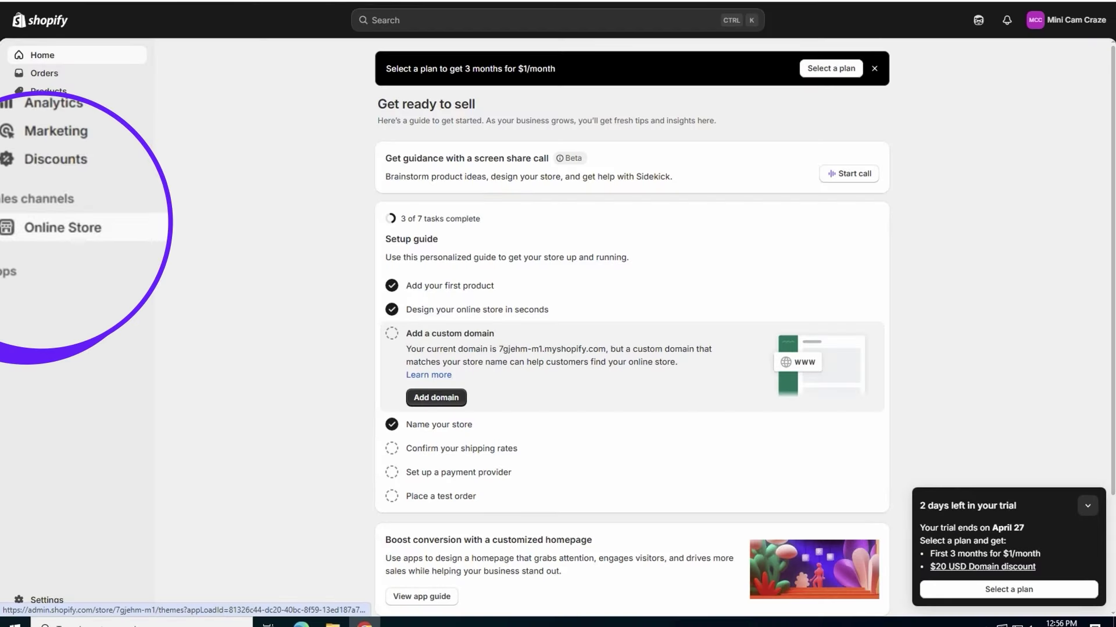
Create and save an online store page titled "About our brand" with the content "Add your text here", and set its visibility to Visible.
{"action": "left_click", "coordinate": [72, 235]}
{"action": "left_click", "coordinate": [69, 265]}
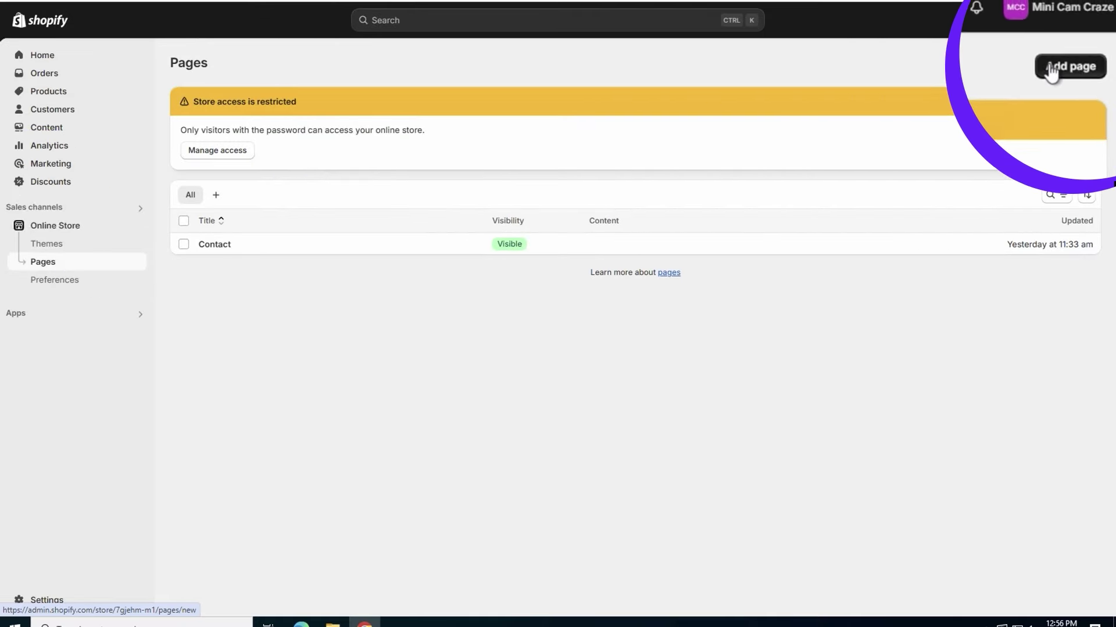
{"action": "left_click", "coordinate": [1048, 70]}
{"action": "type", "text": "About our brand"}
{"action": "left_click", "coordinate": [462, 228]}
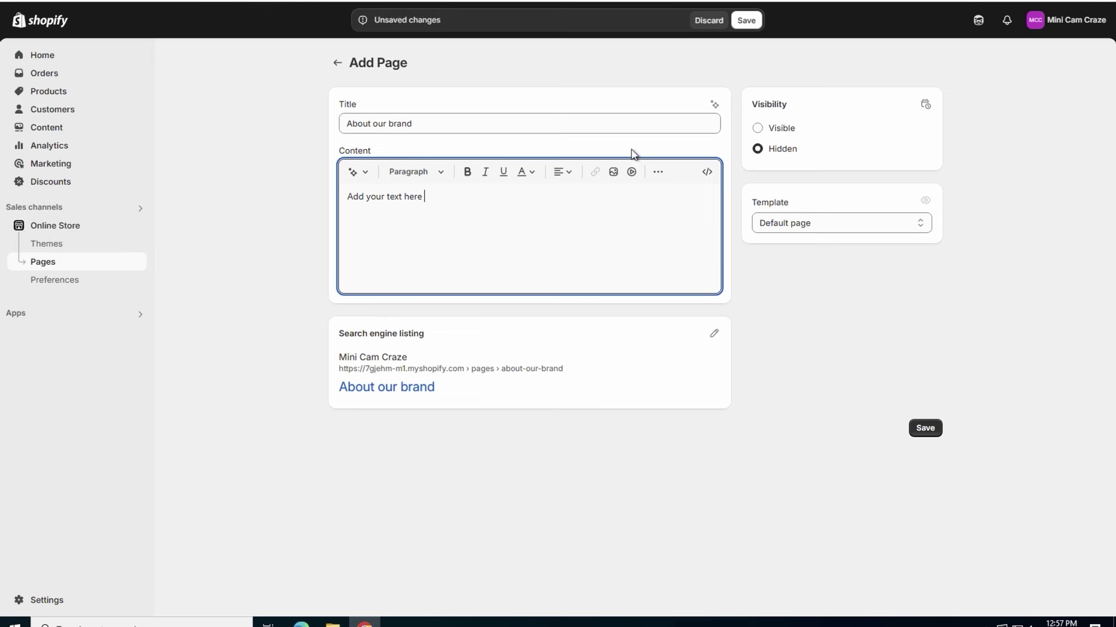
{"action": "key", "text": "ctrl+s"}
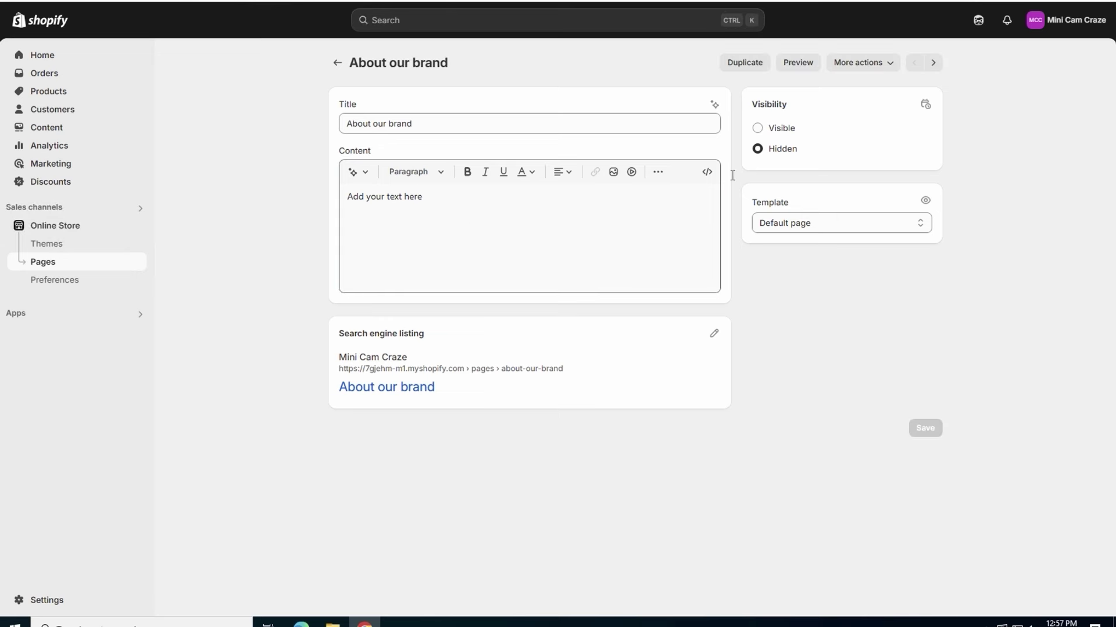
{"action": "left_click", "coordinate": [757, 122]}
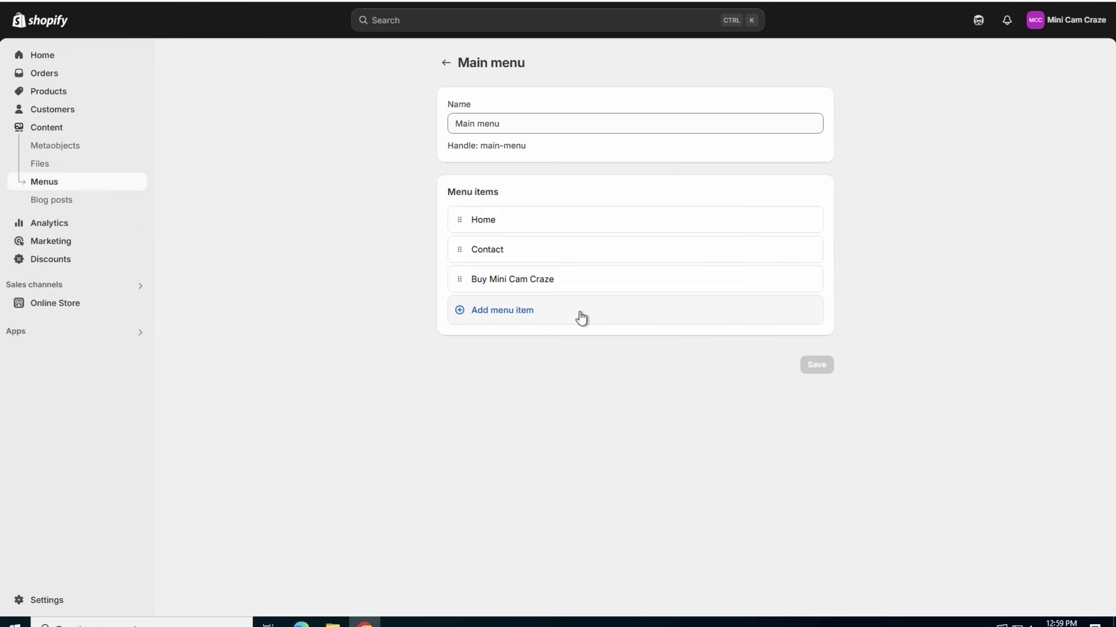
Add an item linked to the "About our brand" page to the Main menu and save the menu.
{"action": "left_click", "coordinate": [581, 318]}
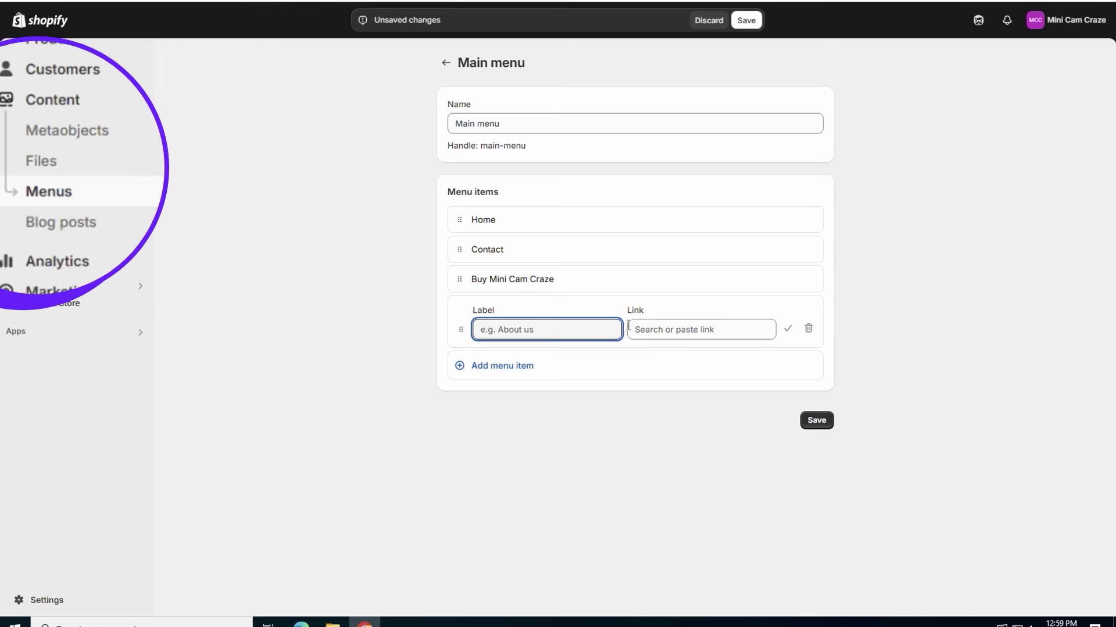
{"action": "left_click", "coordinate": [633, 329]}
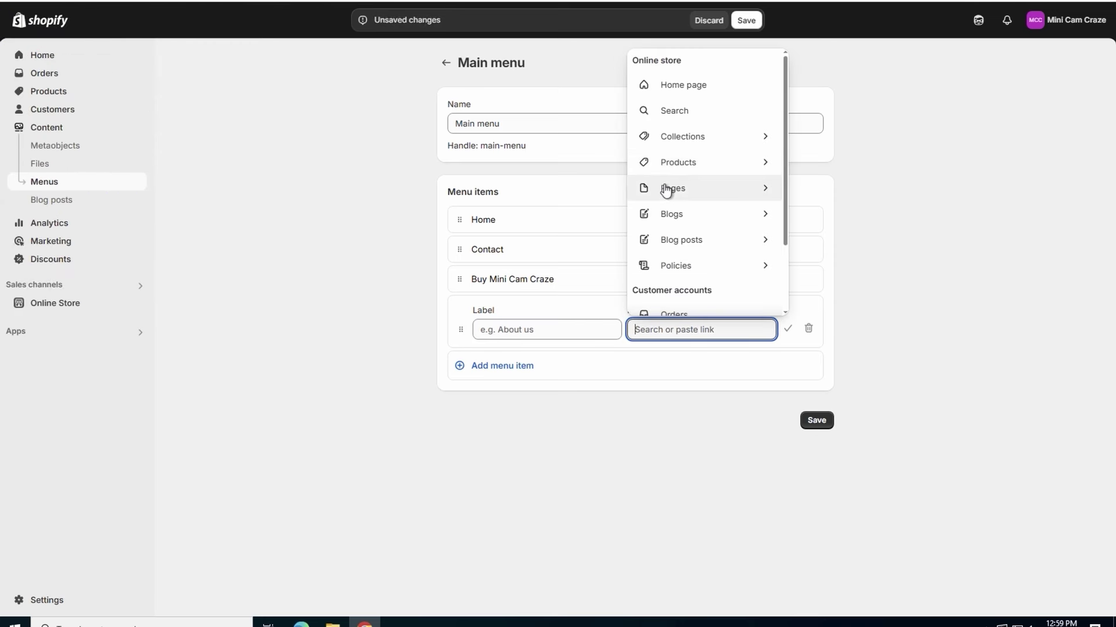
{"action": "left_click", "coordinate": [664, 185]}
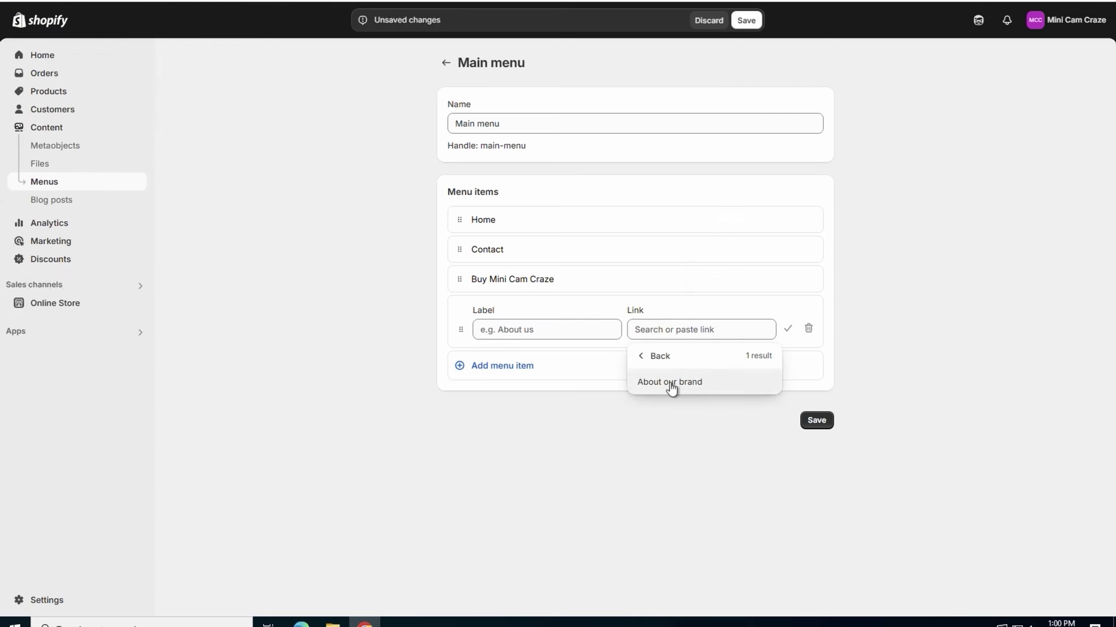
{"action": "left_click", "coordinate": [671, 383]}
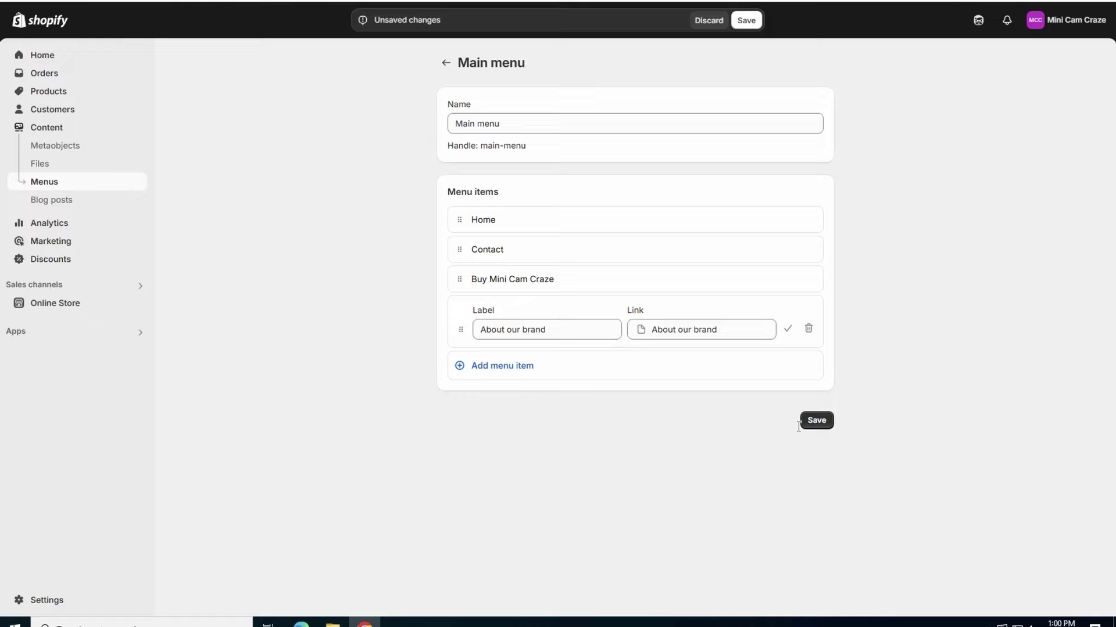
{"action": "left_click", "coordinate": [817, 420]}
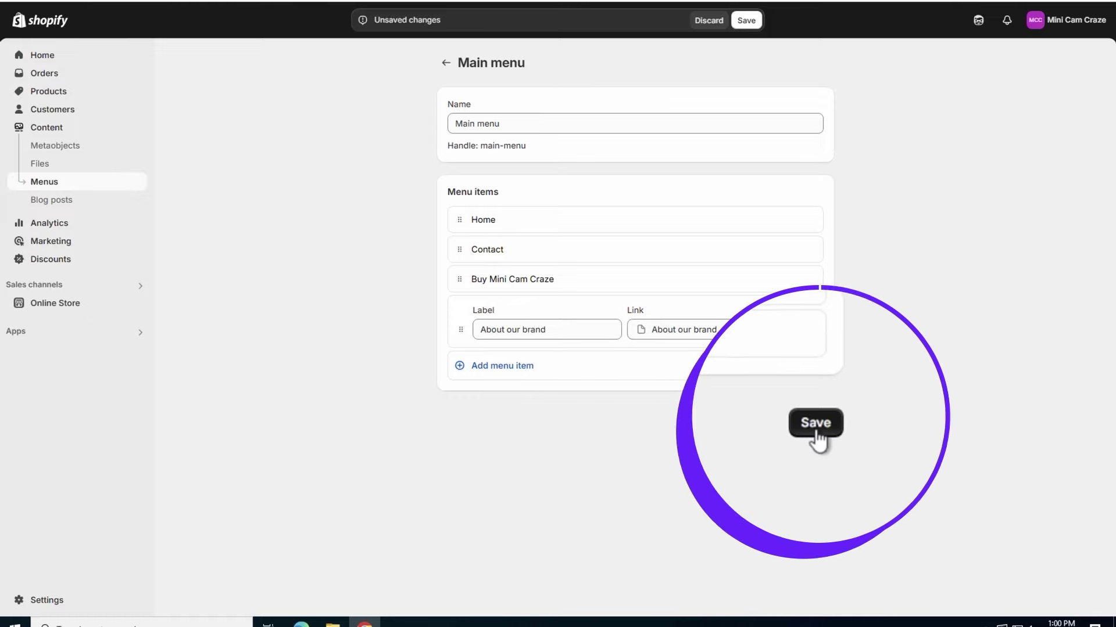